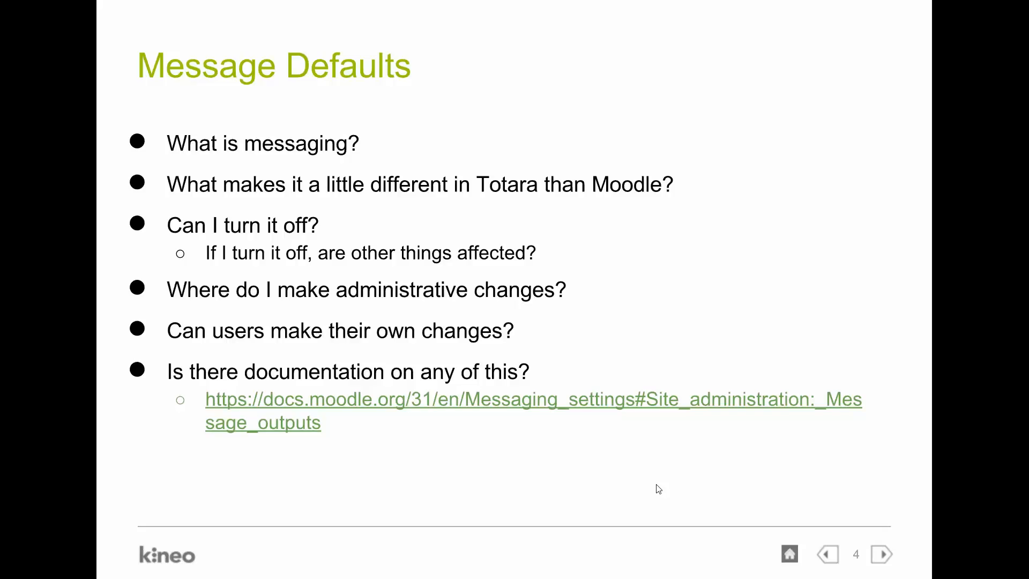
Step: End the slideshow, switch to the Totara site, and open the admin account's Messages page
key("Escape")
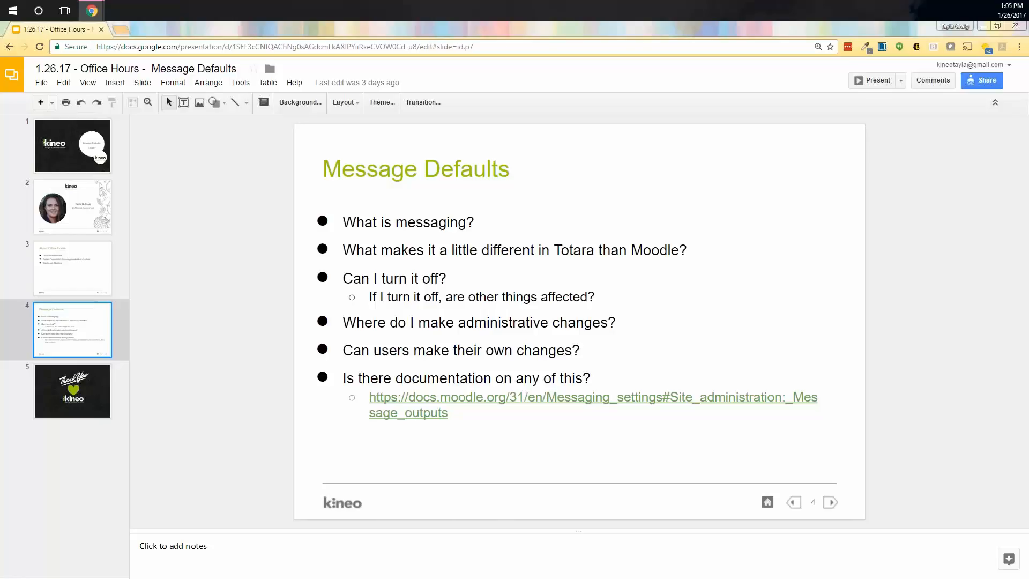
left_click_drag(1021, 284, 717, 8)
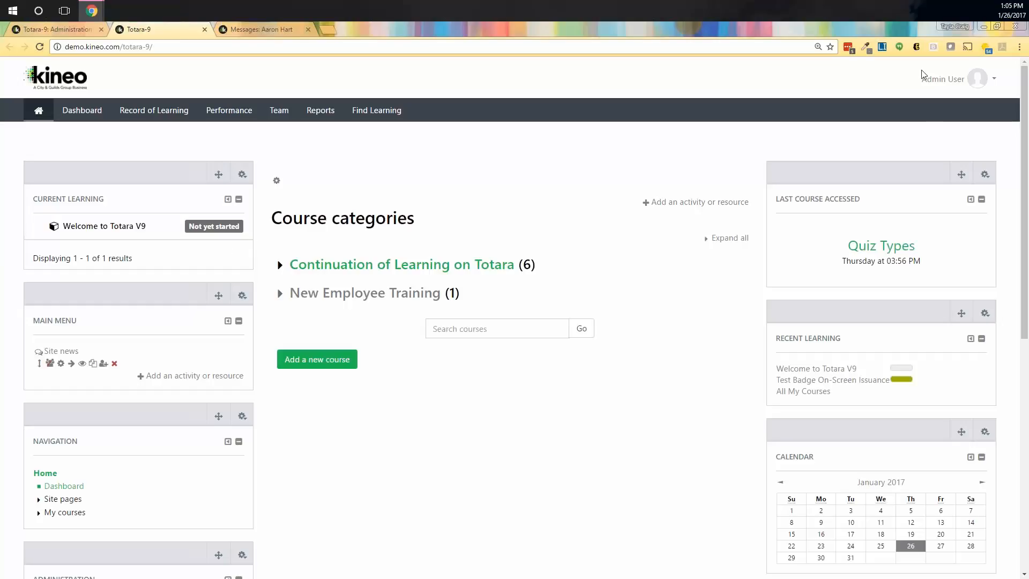
left_click(948, 80)
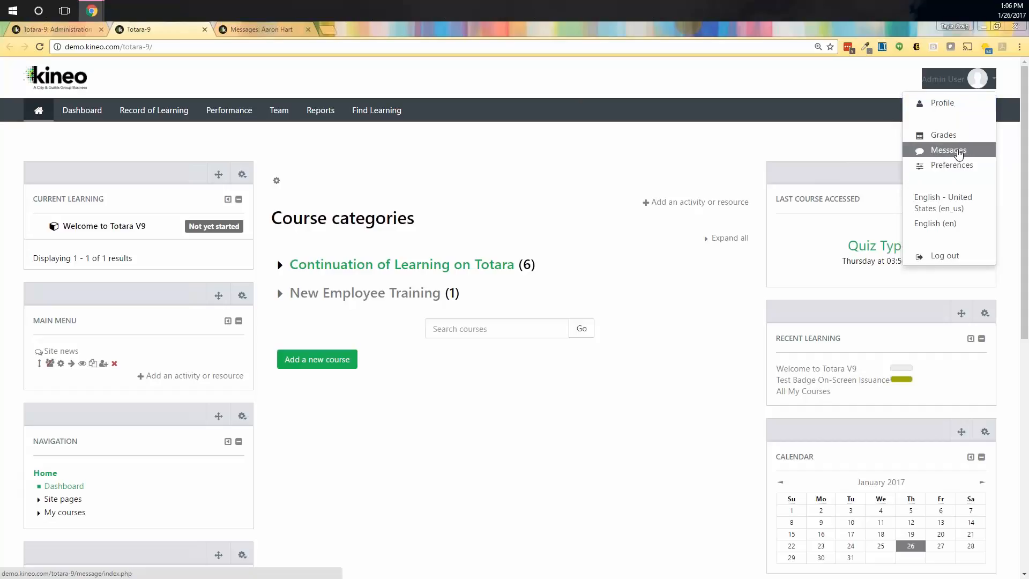
left_click(948, 150)
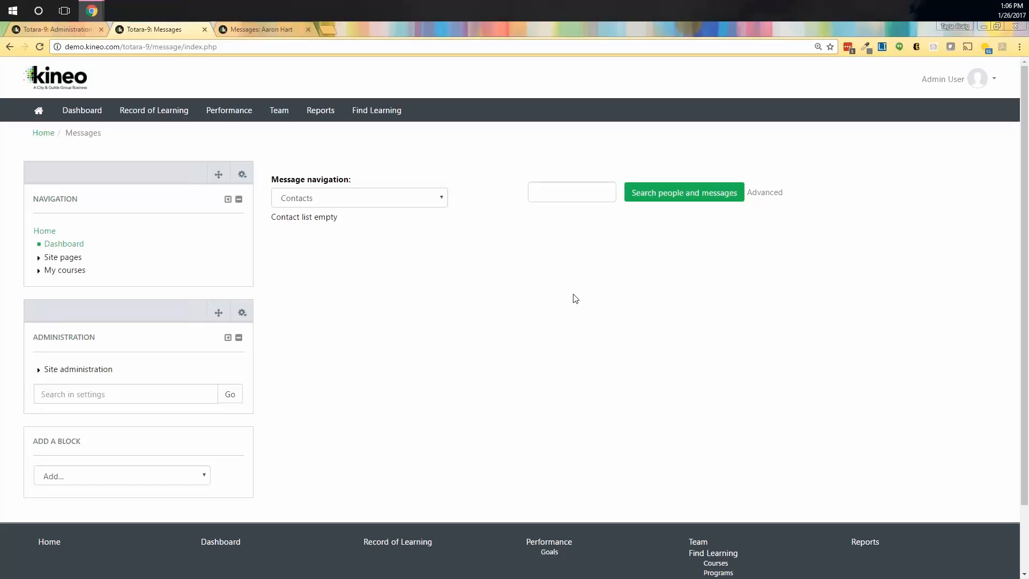
Step: Search people and messages for the learner's first name and open the context of the found message
left_click(551, 194)
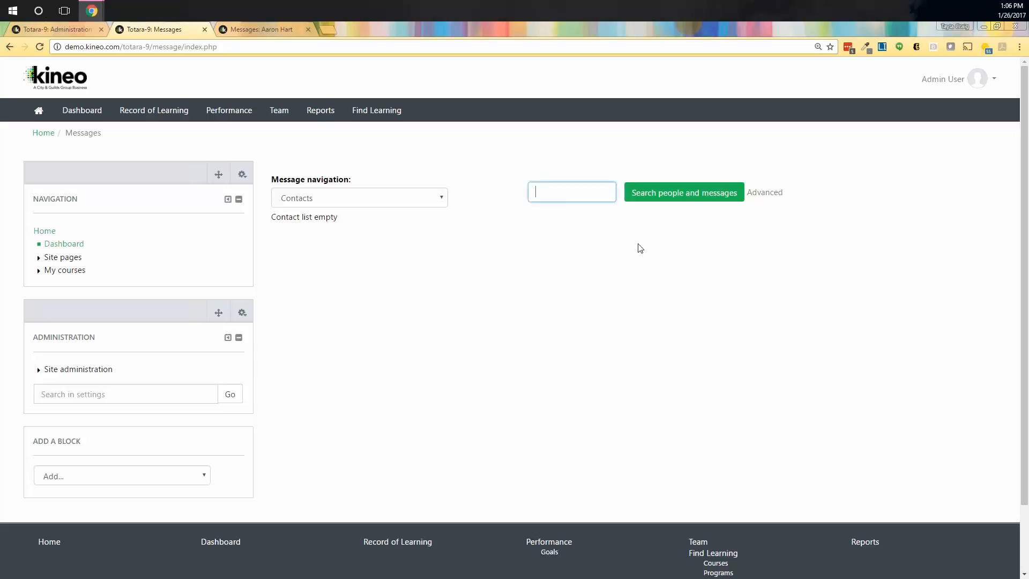
type("aaron")
left_click(655, 201)
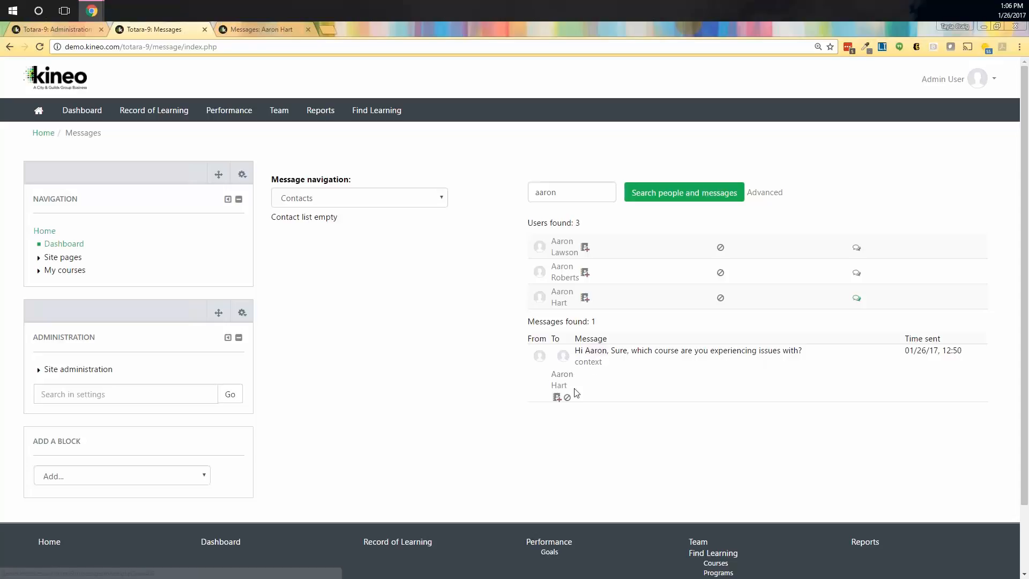
left_click(588, 361)
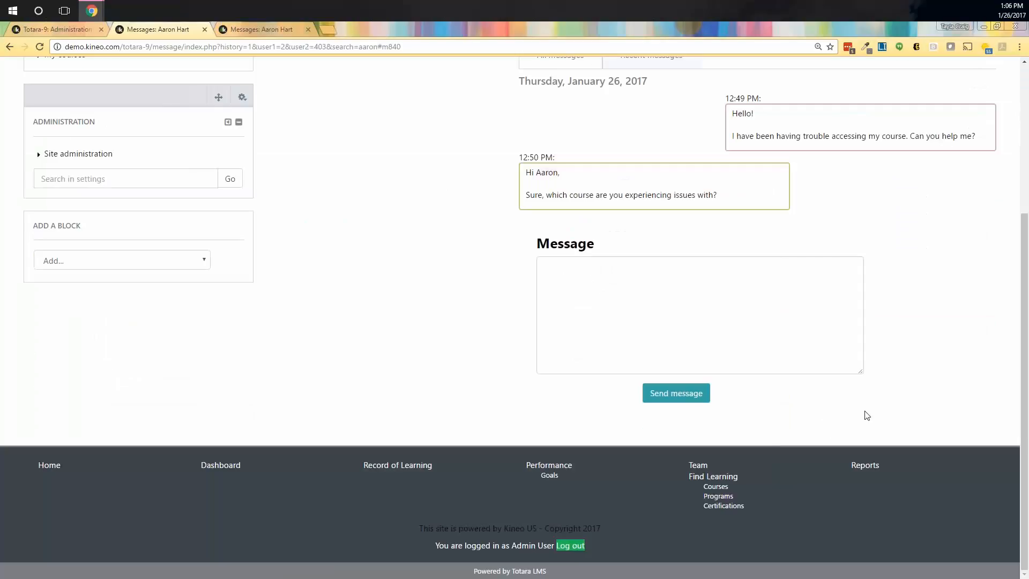
scroll(866, 416, "up", 2)
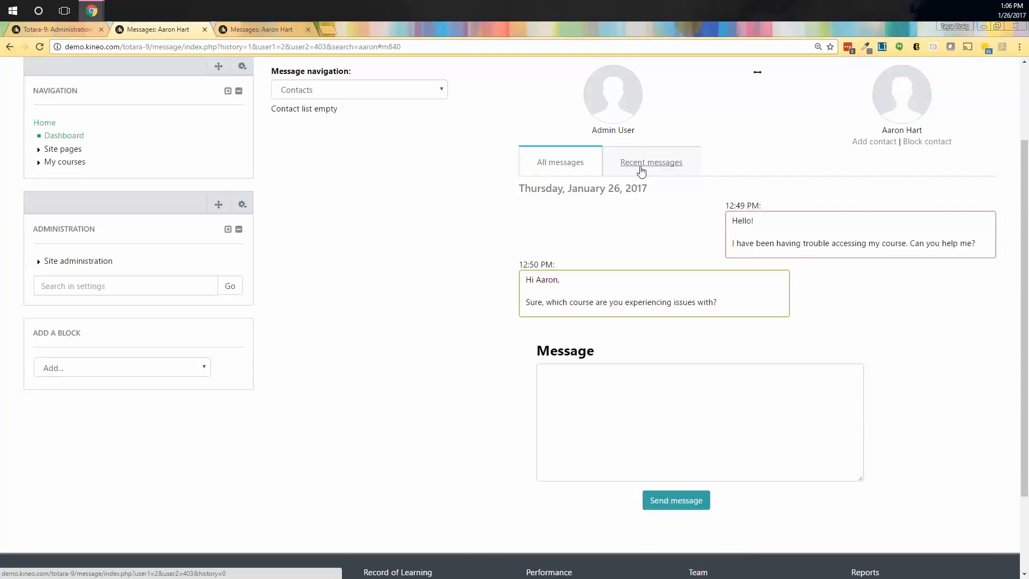
Step: Send the learner the message "Is there anything else I can help with?" and check the conversation
mouse_move(731, 223)
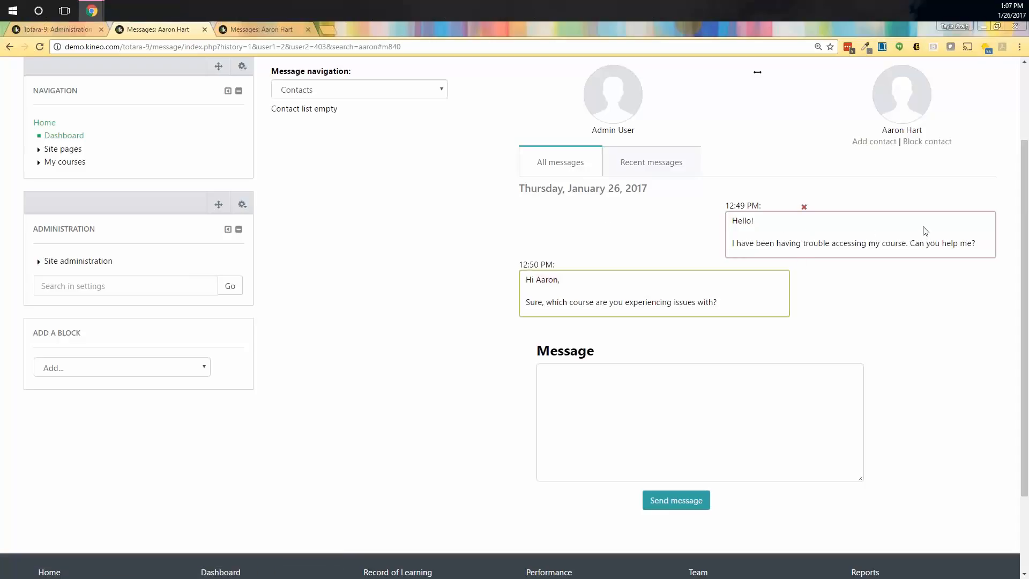
left_click(683, 412)
type("Is there anything else I can help with?")
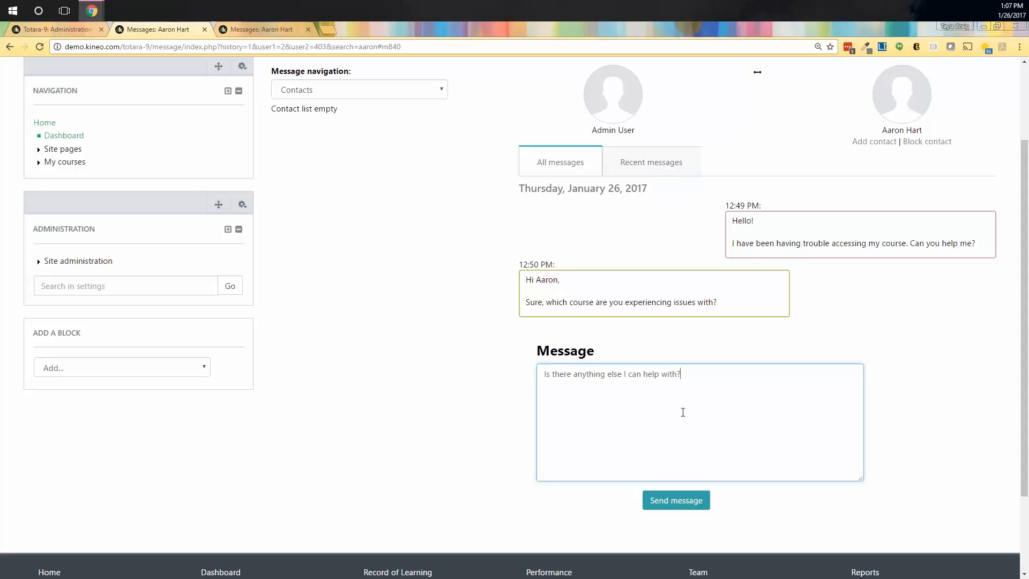
left_click(676, 504)
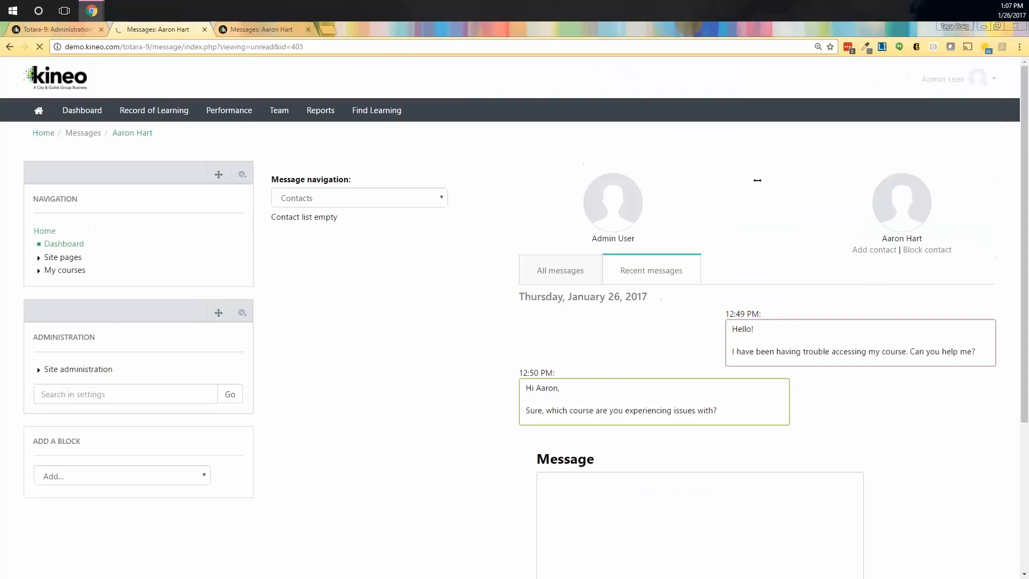
scroll(758, 180, "down", 3)
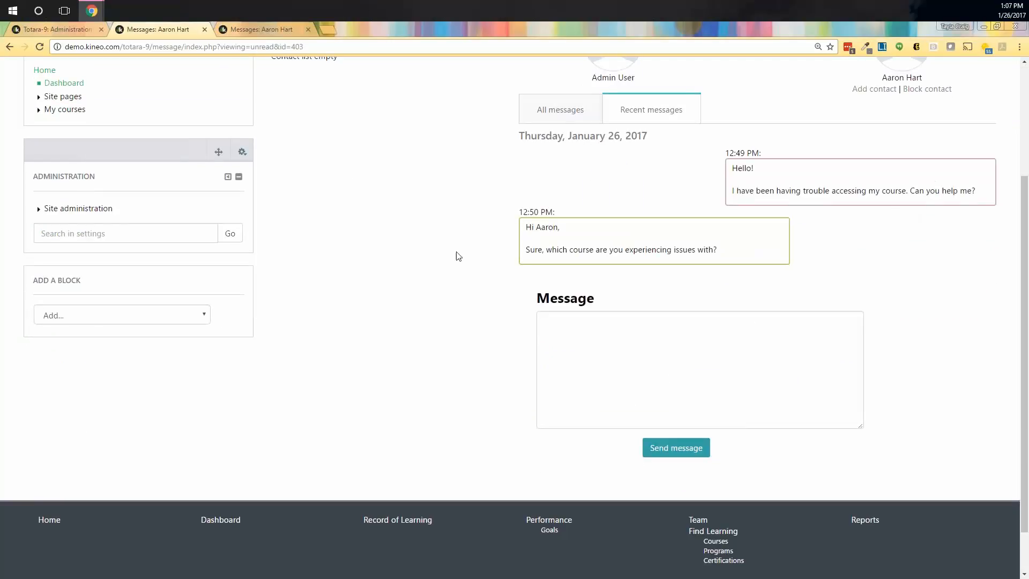
Step: Run the site's cron job at demo.kineo.com/totara-9/admin/cron.php, look through its output, and return to the conversation page
left_click(41, 48)
left_click(328, 29)
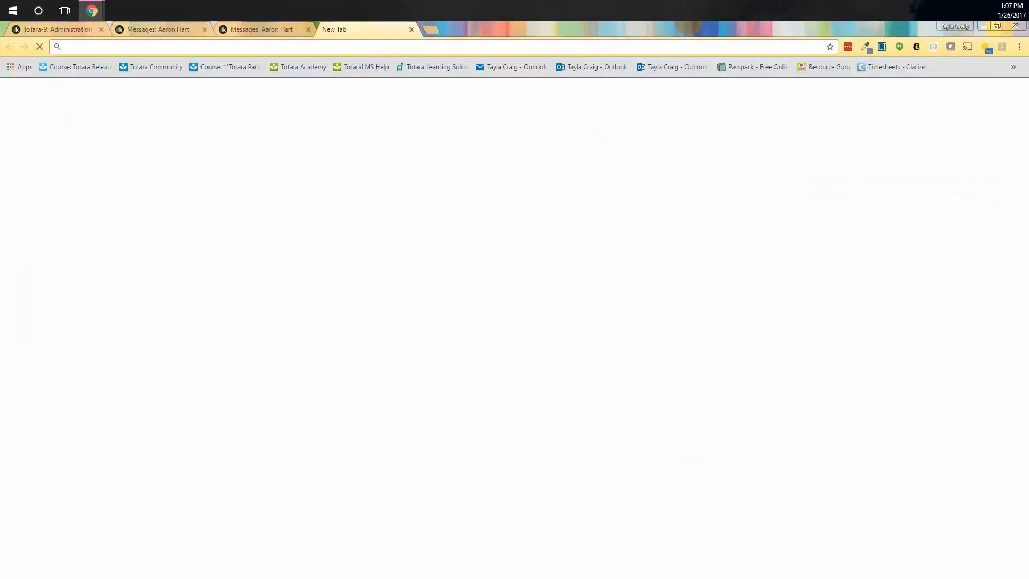
left_click(413, 30)
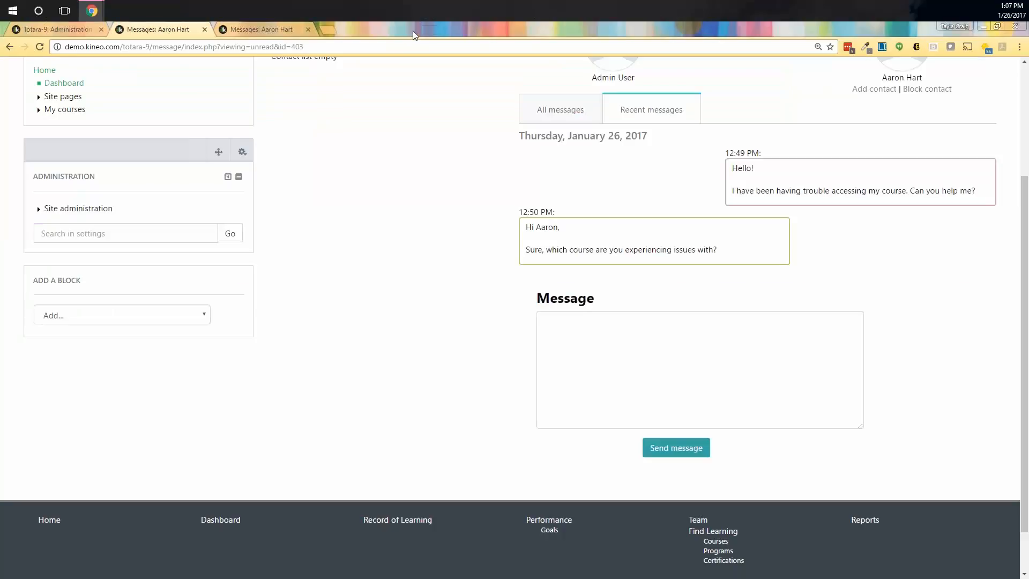
left_click_drag(357, 49, 153, 47)
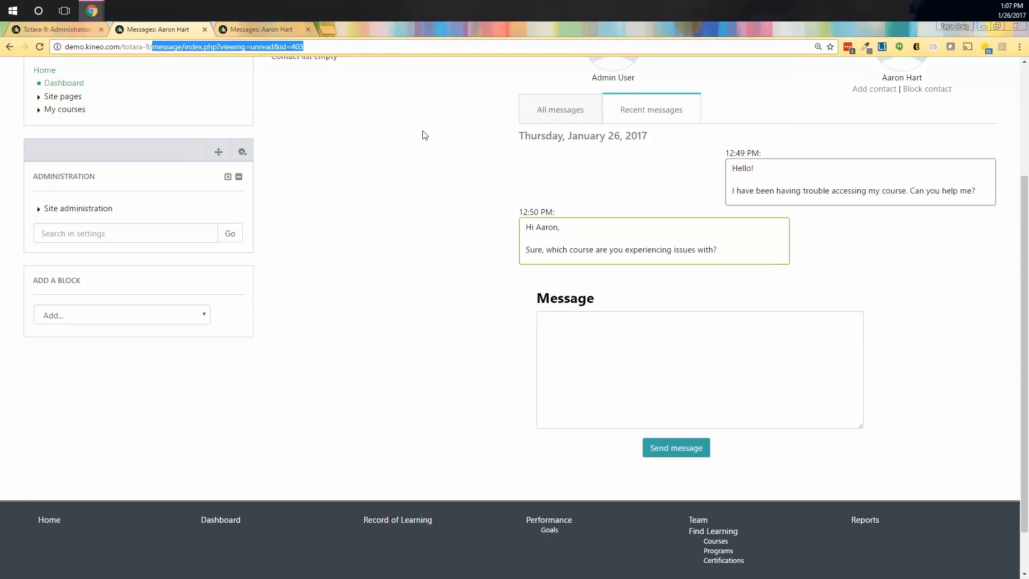
type("admin/cron.php")
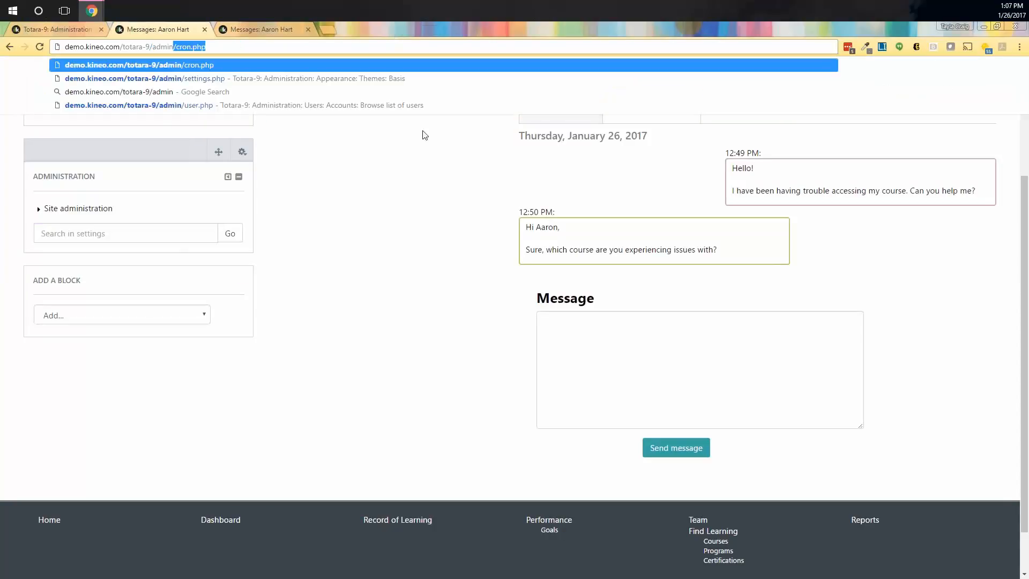
key("Return")
scroll(480, 322, "down", 9)
scroll(484, 413, "down", 20)
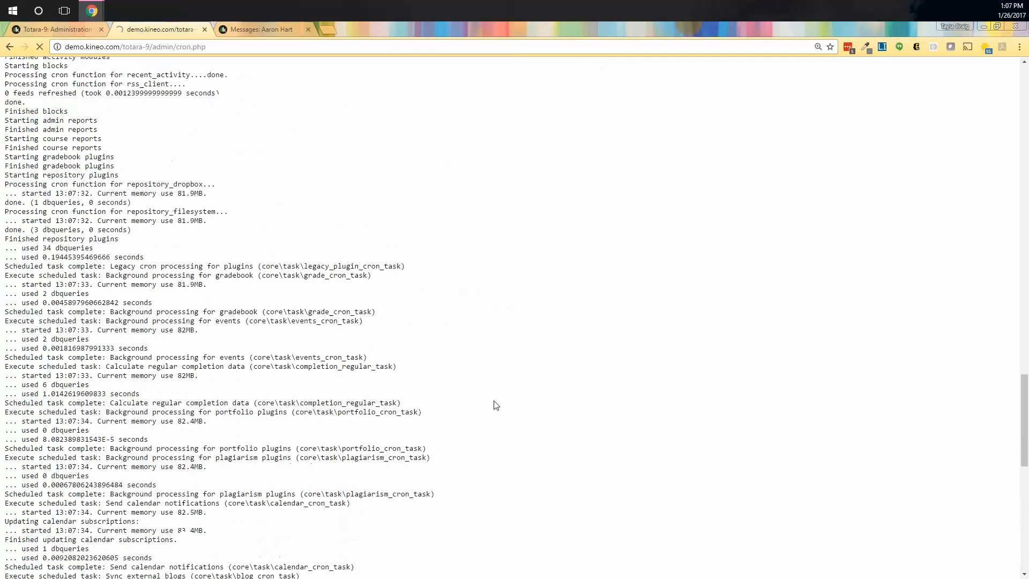
left_click(10, 47)
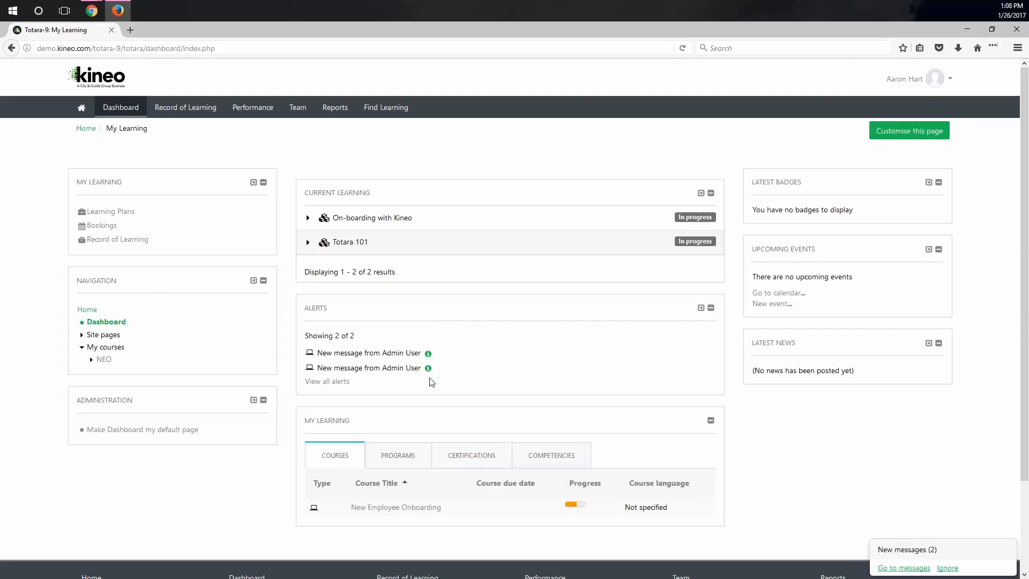
Step: Ignore the new-messages notice and review the first dashboard alert's details and the full alerts list
left_click(947, 567)
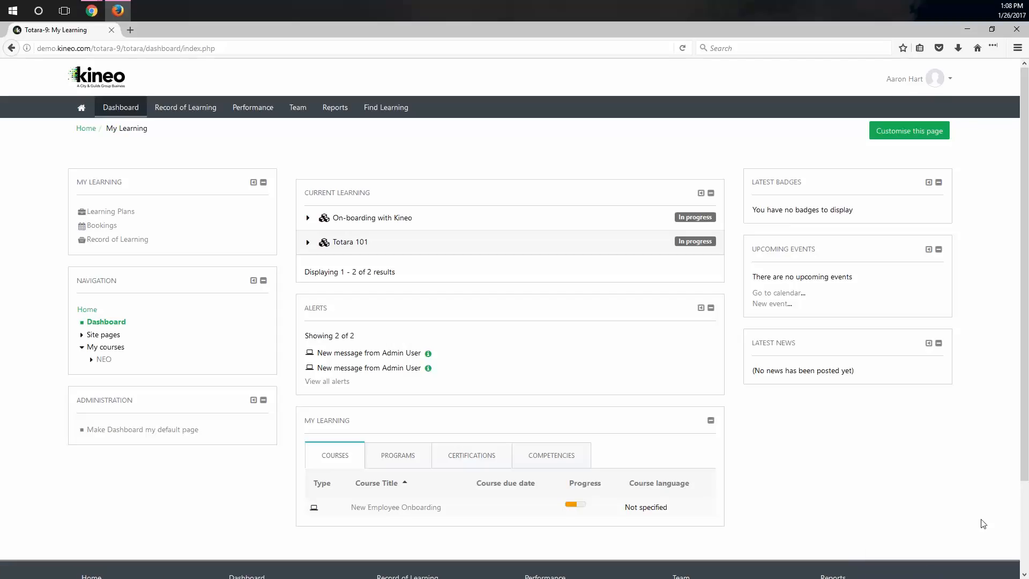
left_click(430, 354)
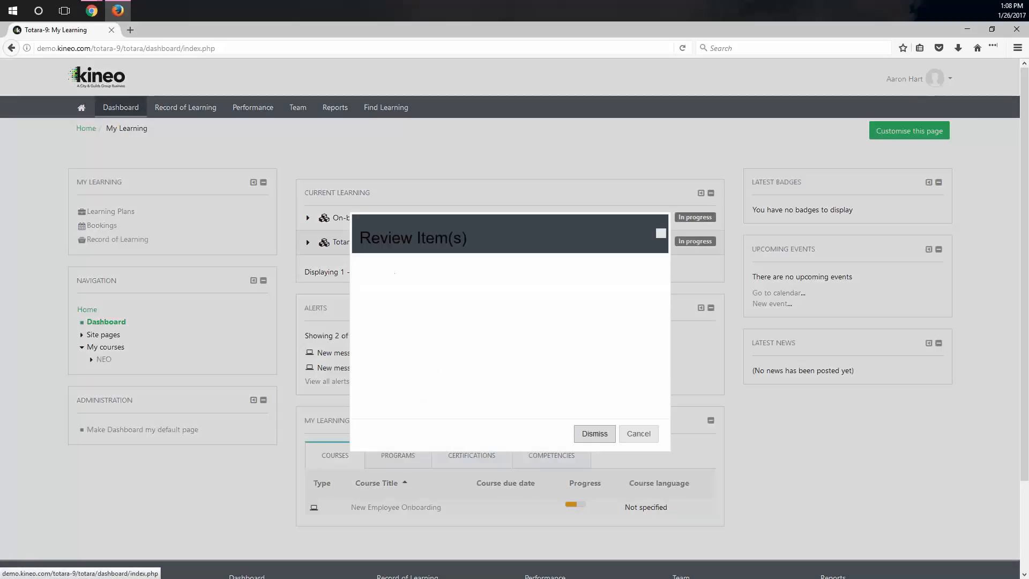
left_click_drag(409, 316, 608, 359)
left_click(433, 316)
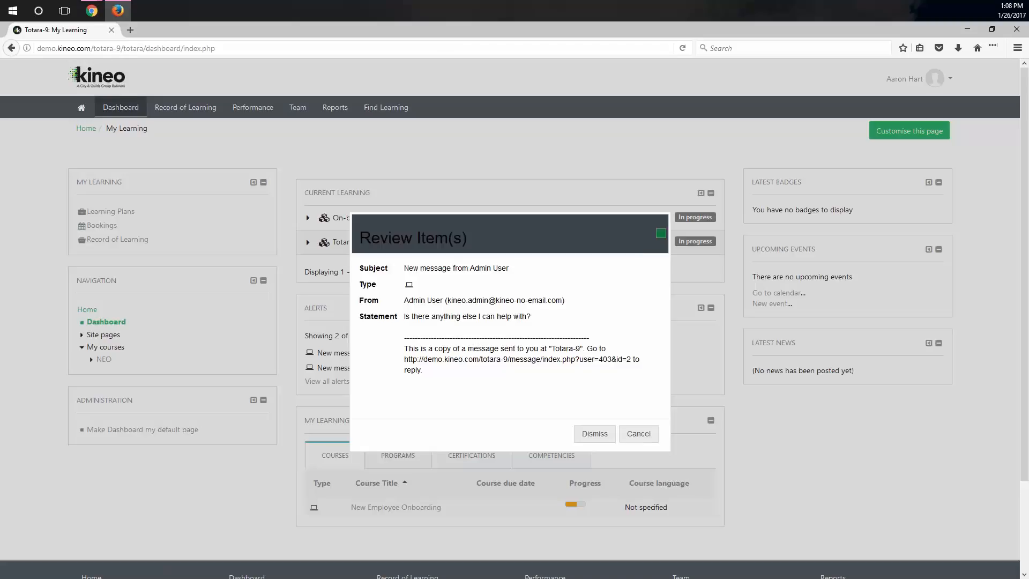
left_click(661, 233)
left_click(324, 383)
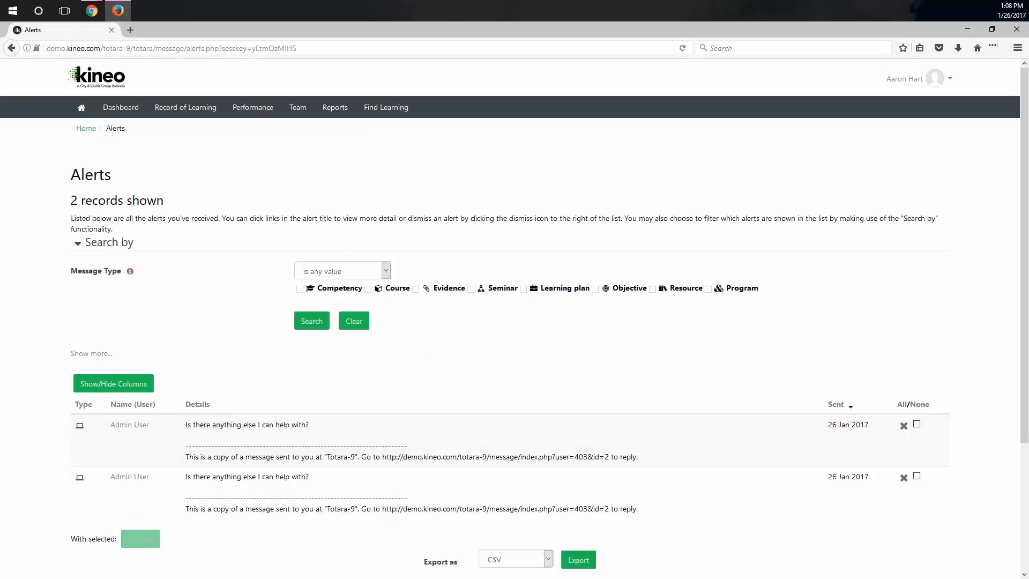
Step: Open the learner's message conversation with Admin User and send the reply "Nope! Thanks!"
left_click(911, 80)
left_click(898, 146)
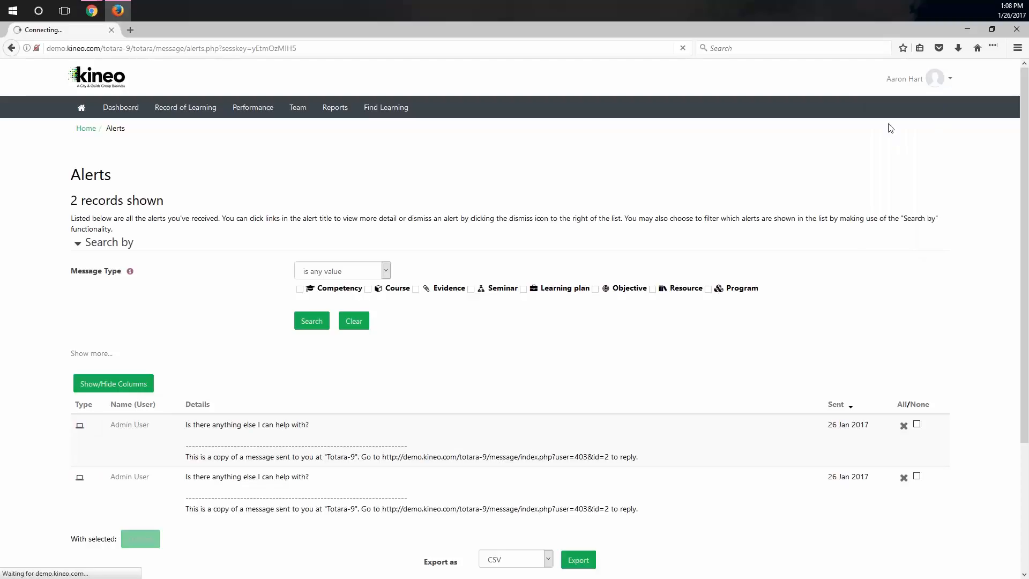
left_click(339, 242)
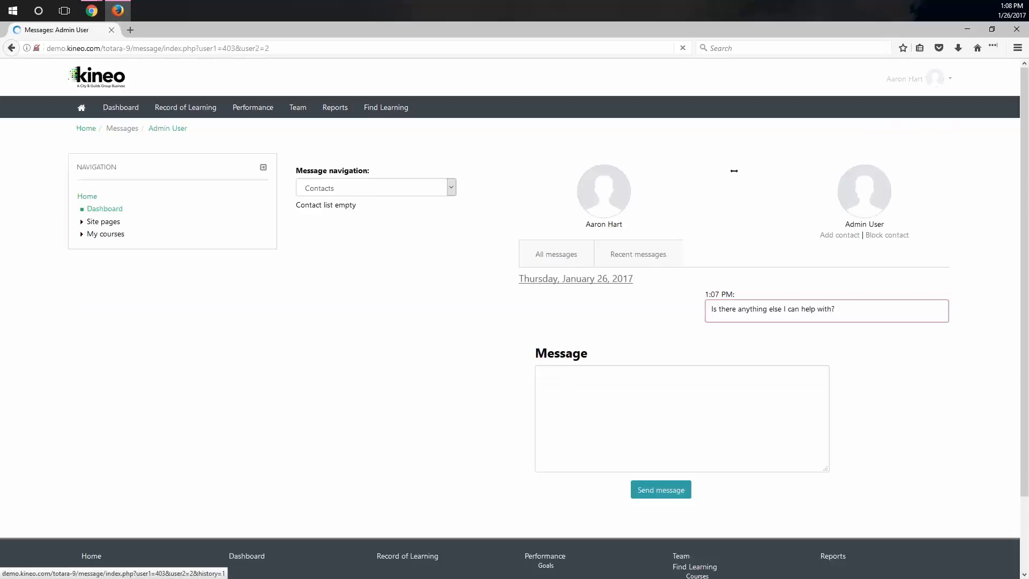
left_click(701, 397)
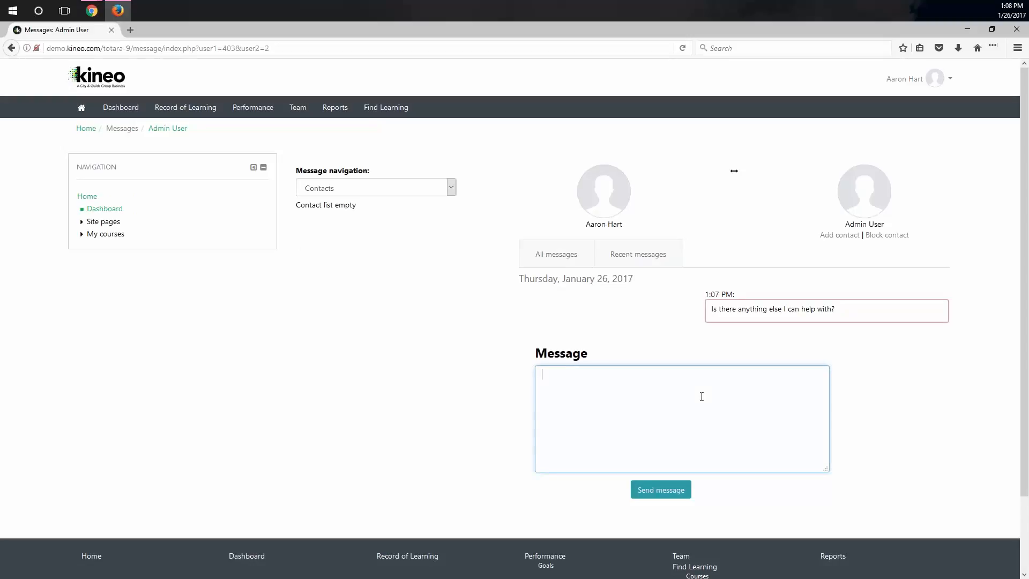
type("Nope! Thanks!")
left_click(648, 489)
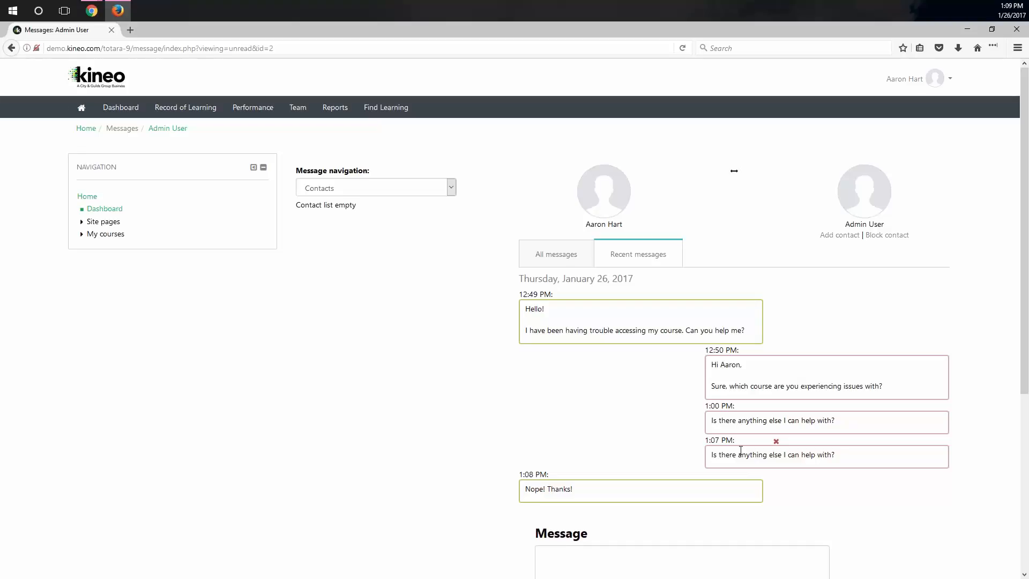
Step: Switch back to the admin session in Chrome and open Advanced features under Site administration
mouse_move(91, 10)
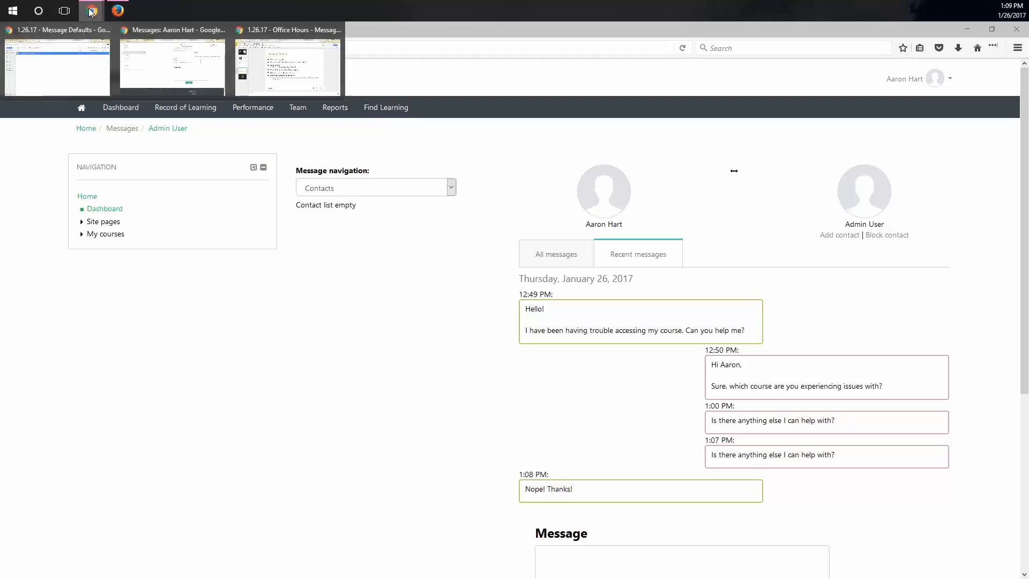
left_click(182, 73)
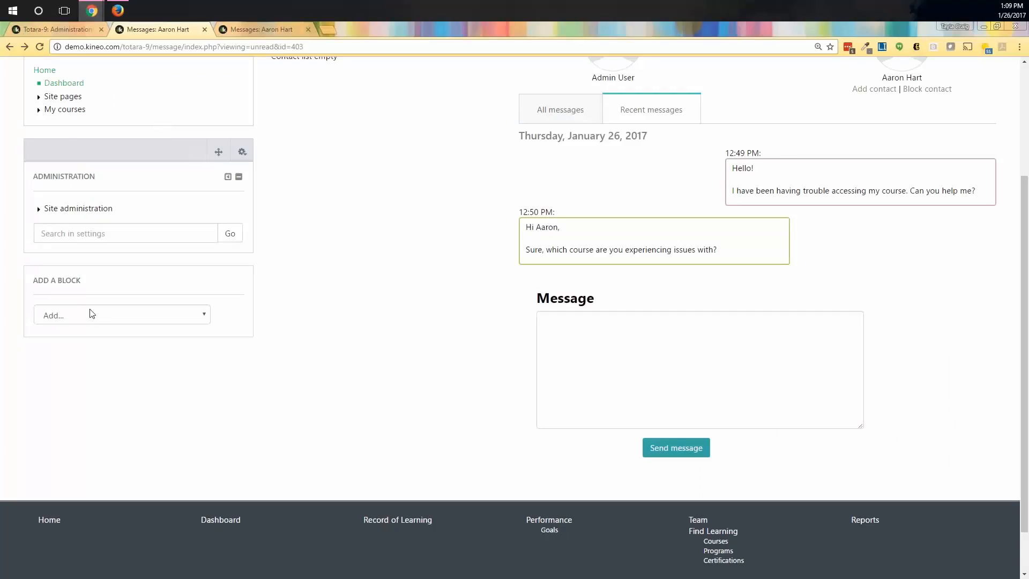
scroll(144, 209, "up", 3)
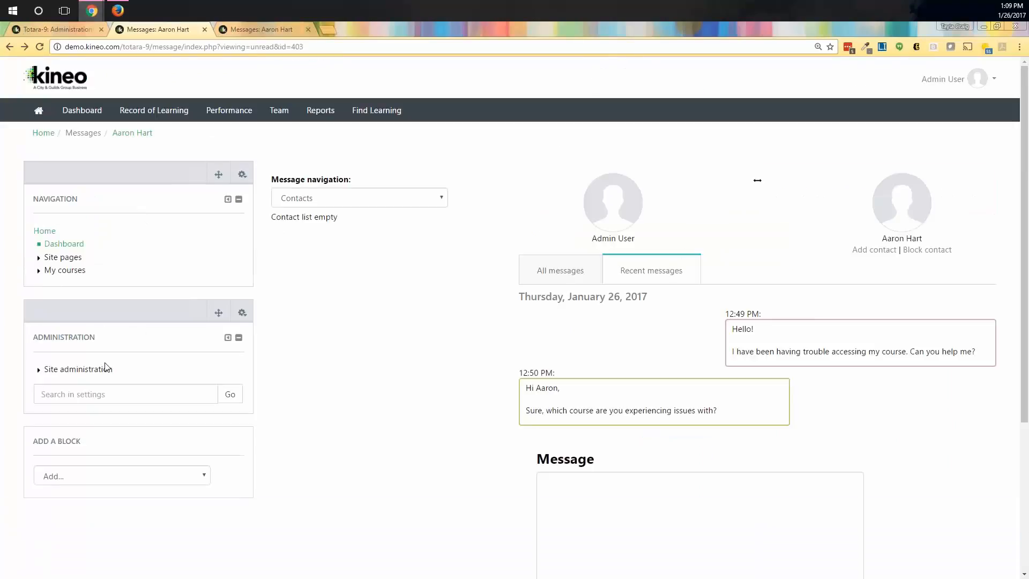
left_click(72, 371)
scroll(191, 389, "down", 1)
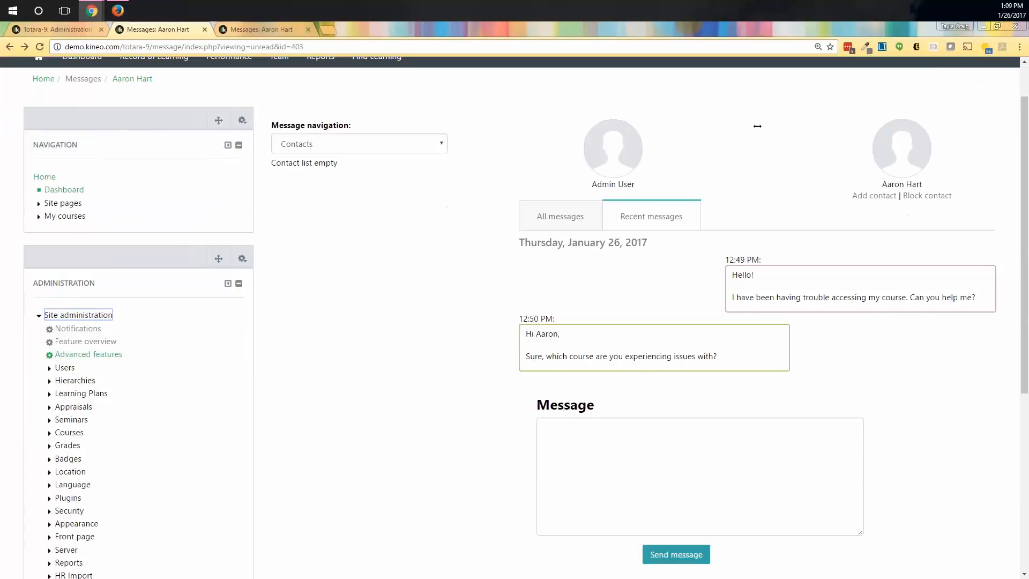
scroll(186, 384, "down", 1)
scroll(182, 381, "down", 1)
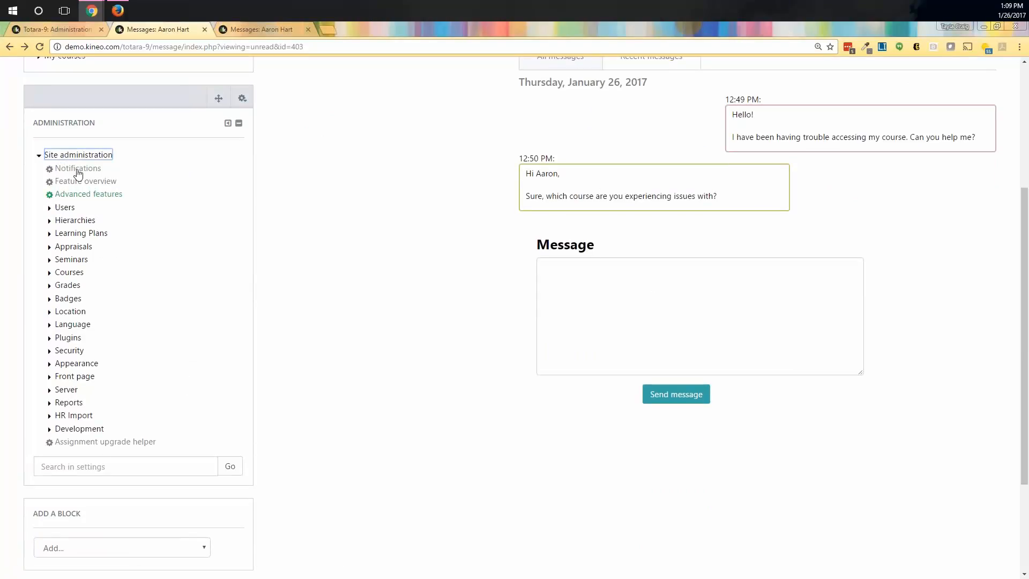
left_click(88, 194)
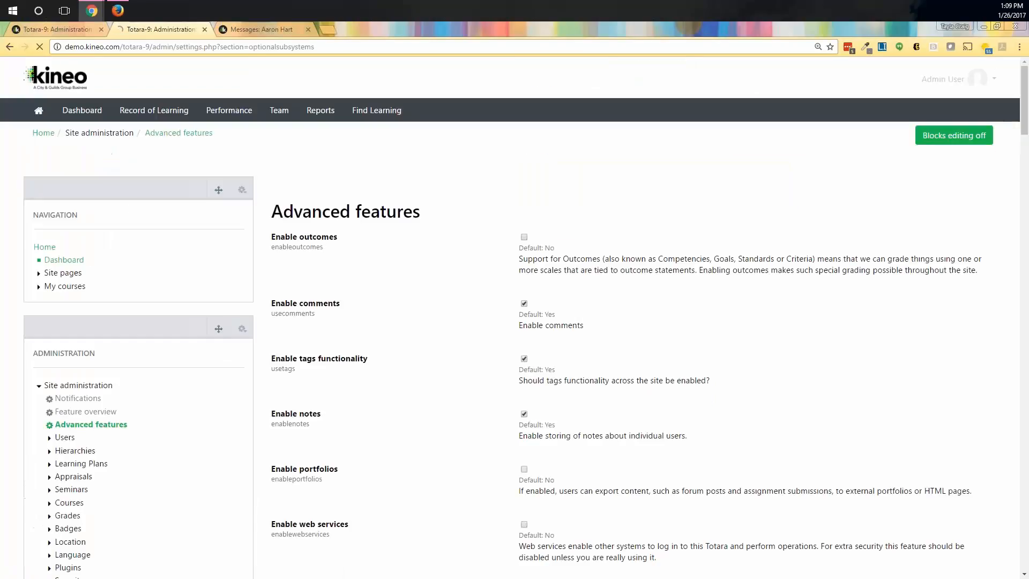
Step: Find "messag" on the Advanced features page and highlight the Enable messaging system setting
key("ctrl+f")
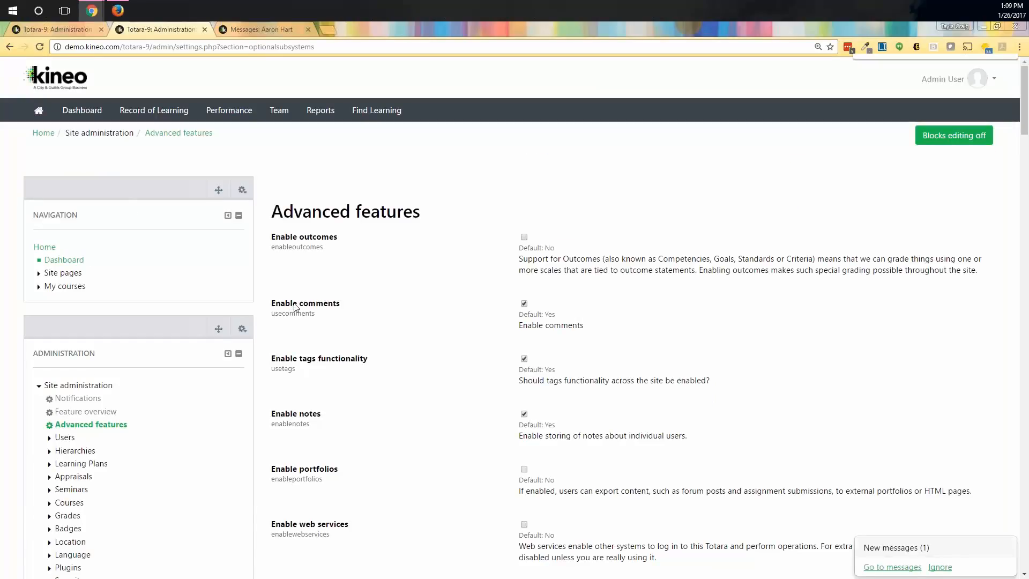
type("messag")
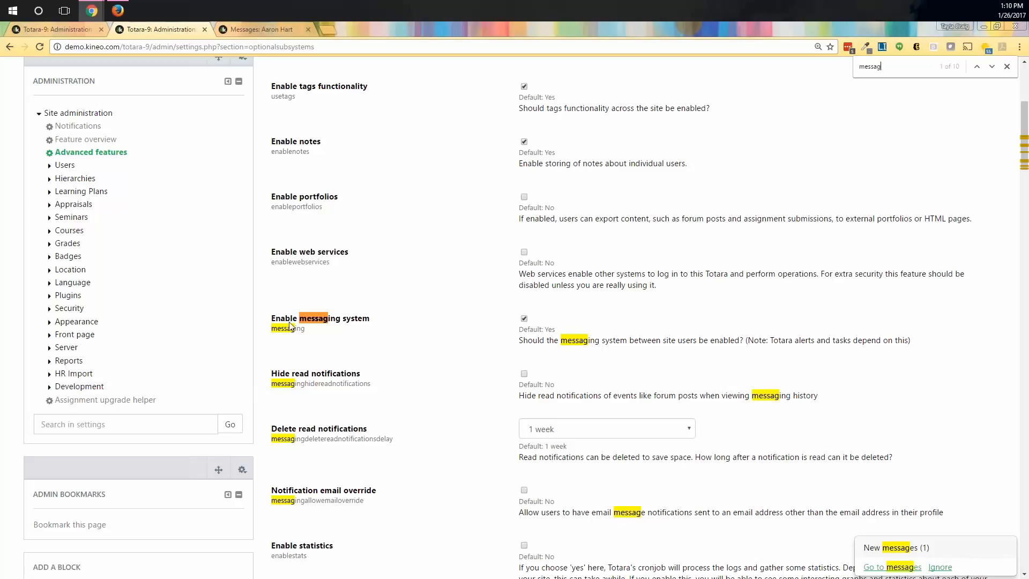
left_click_drag(271, 321, 382, 330)
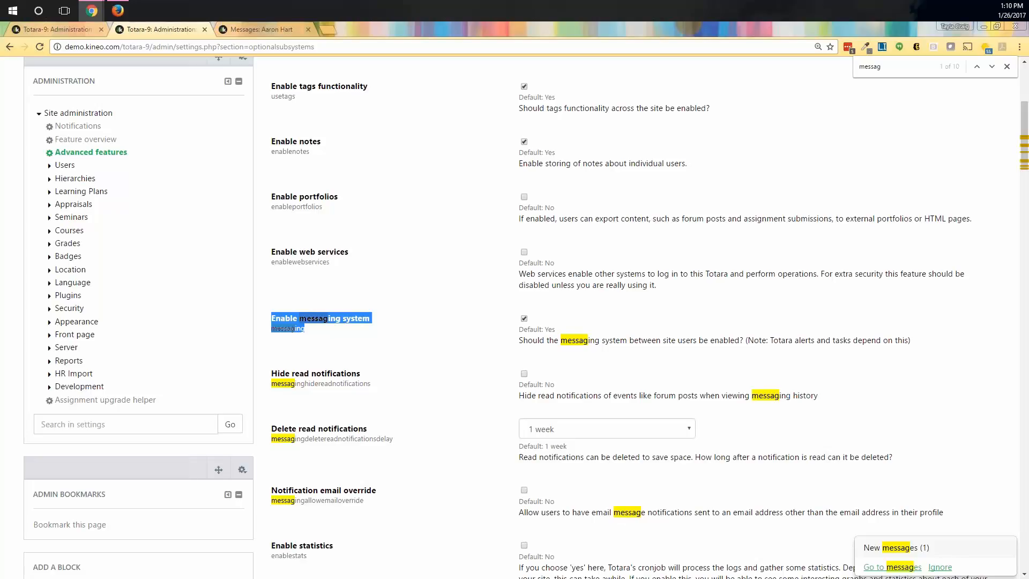
Step: Highlight the note that Totara alerts and tasks depend on messaging, and open the Authenticated user role for editing under Define roles
left_click_drag(746, 339, 962, 340)
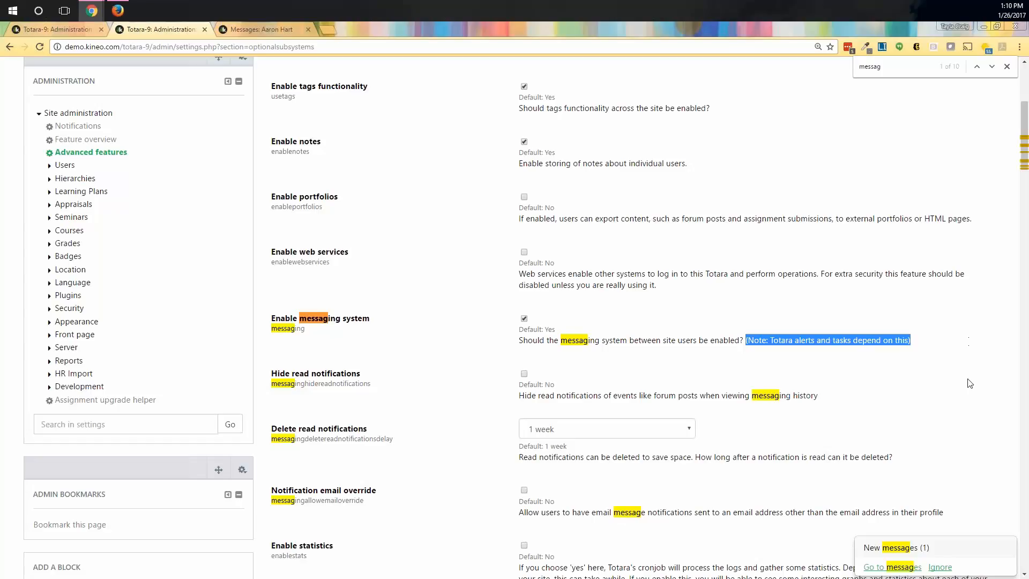
left_click(64, 166)
left_click(78, 191)
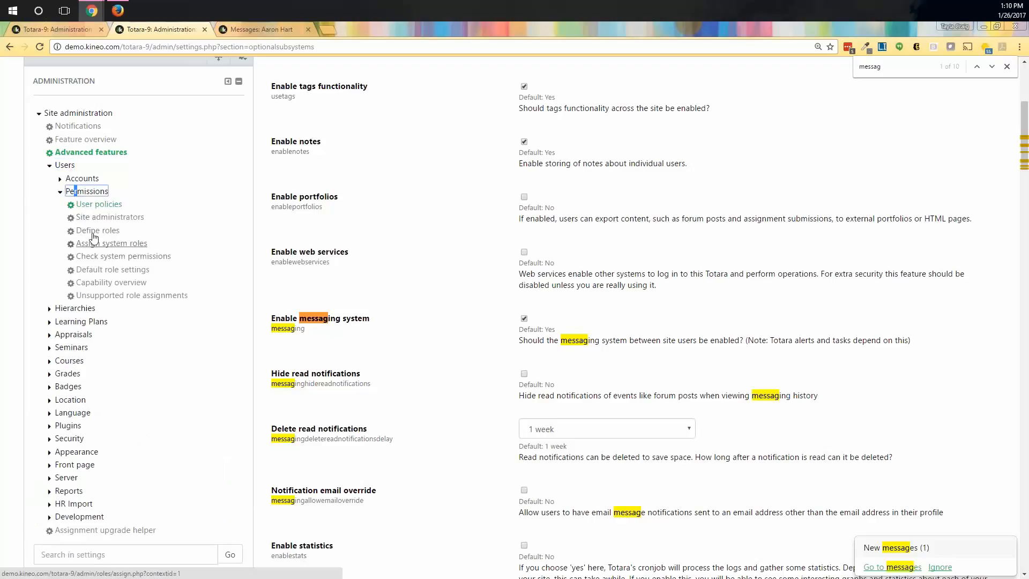
left_click(95, 231)
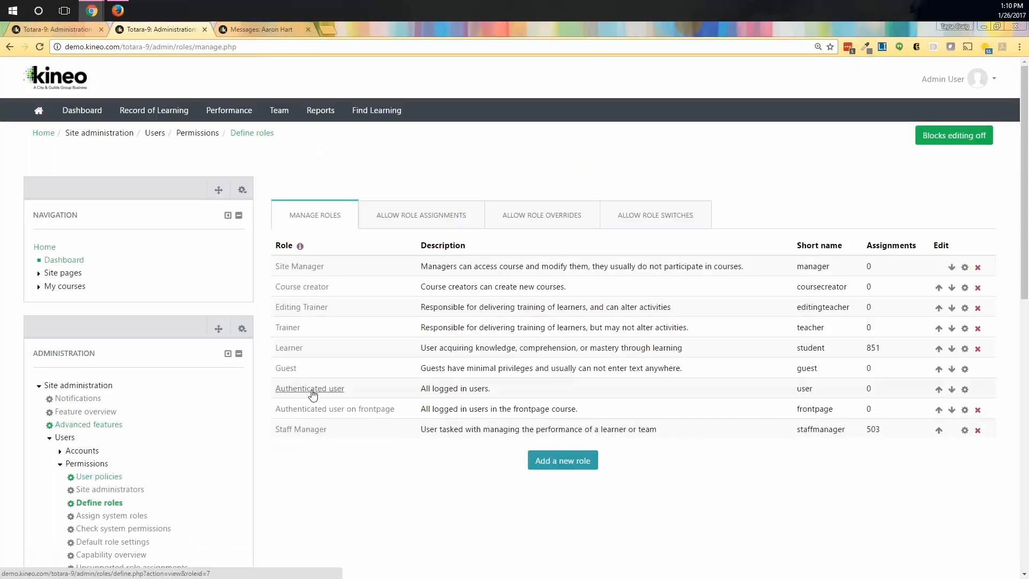
left_click(964, 391)
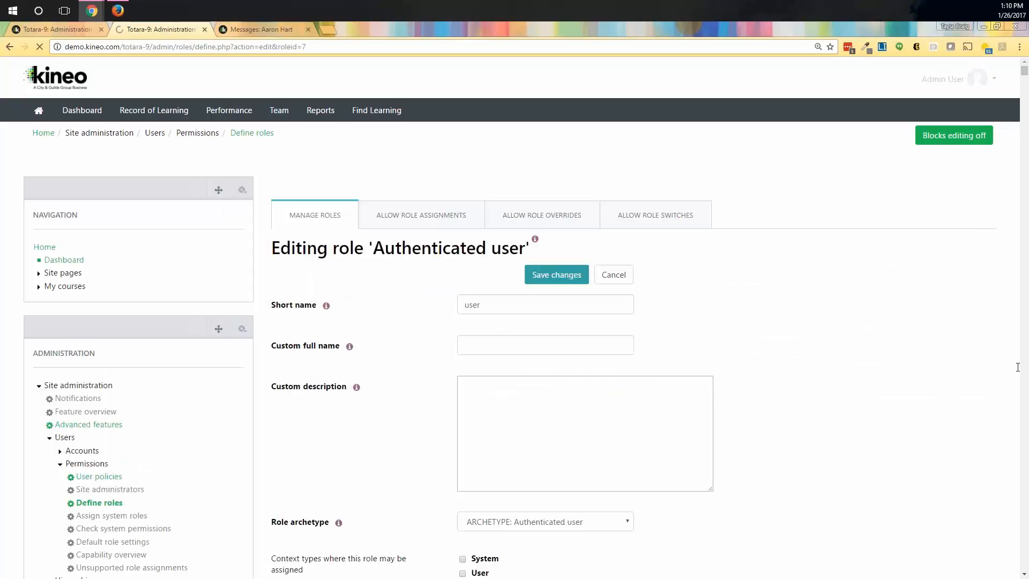
Step: Filter the Authenticated user role's capabilities by "message" and review the permissions for deleting, reading and sending messages
scroll(1017, 367, "down", 15)
scroll(496, 393, "up", 13)
scroll(552, 395, "down", 9)
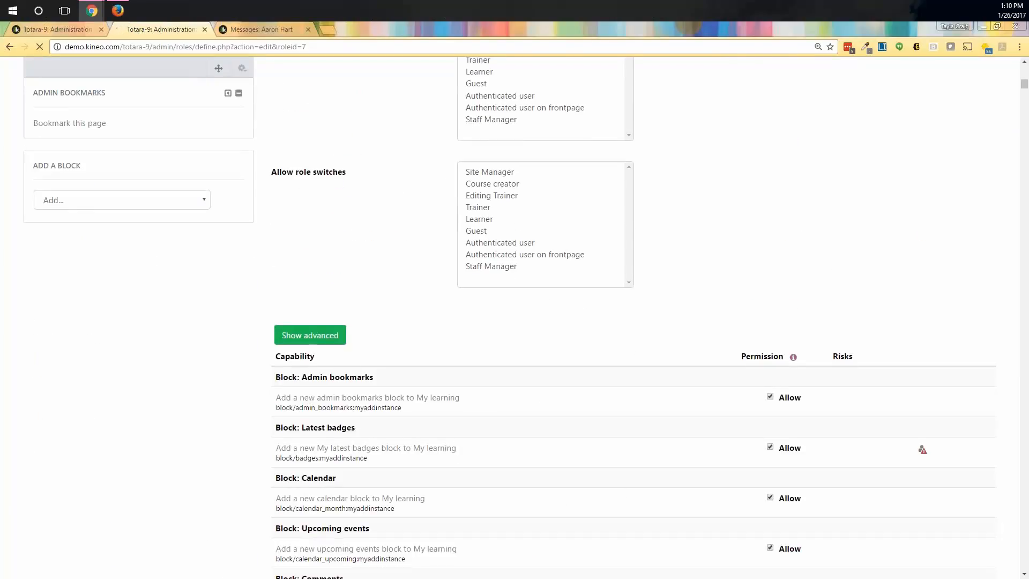
scroll(466, 381, "up", 10)
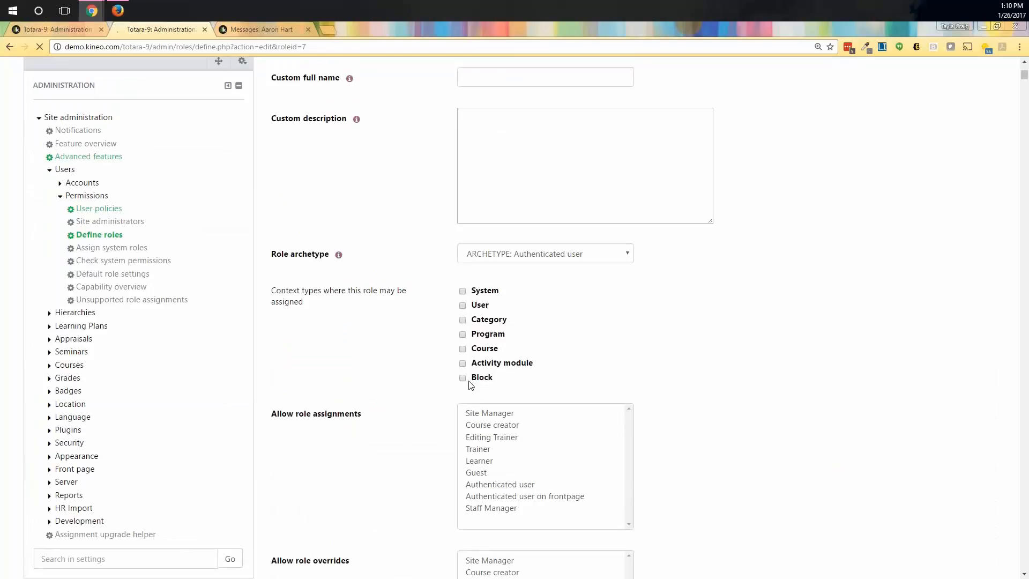
scroll(468, 389, "down", 1)
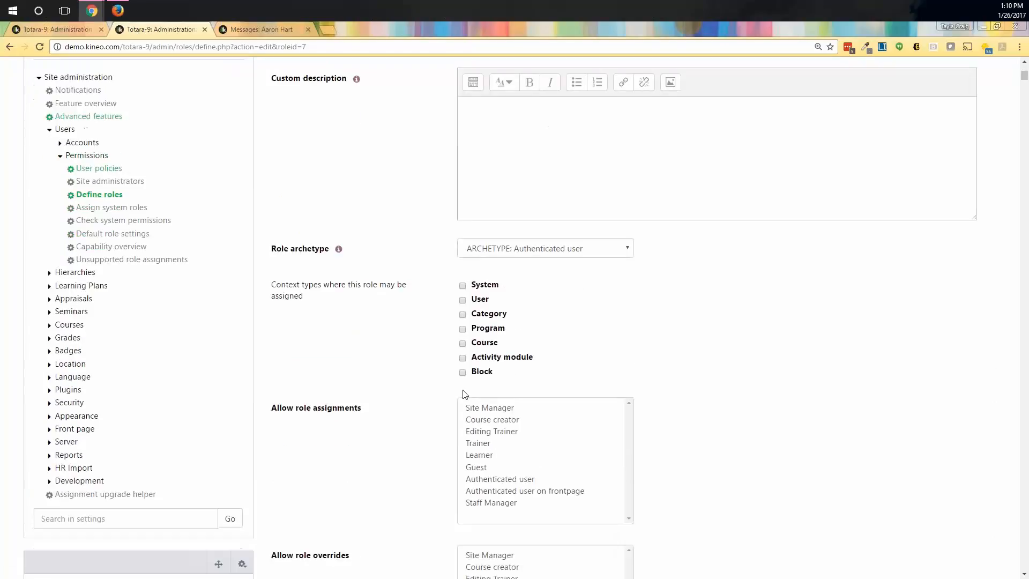
scroll(464, 395, "down", 8)
left_click(444, 429)
type("message")
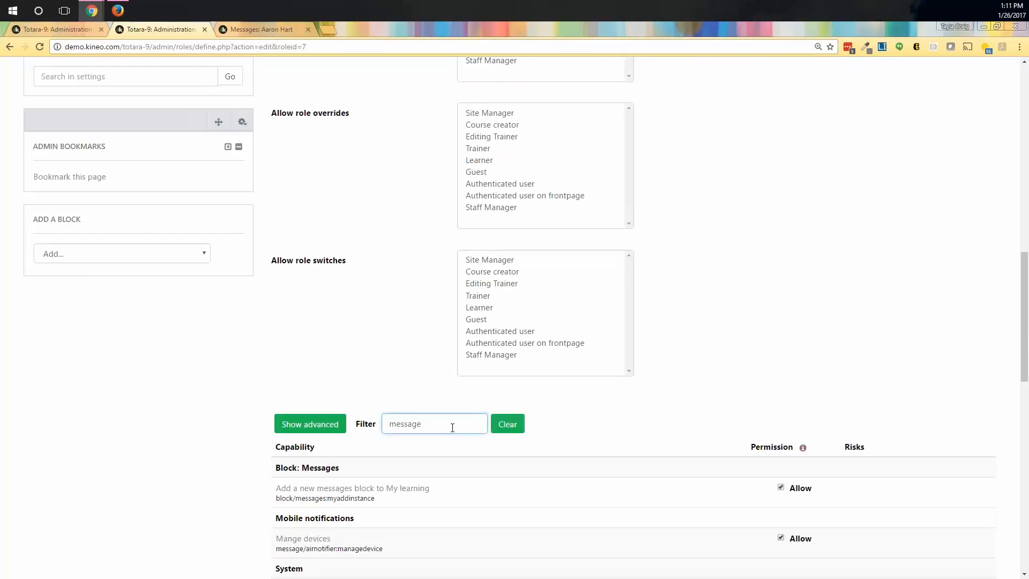
scroll(650, 498, "down", 2)
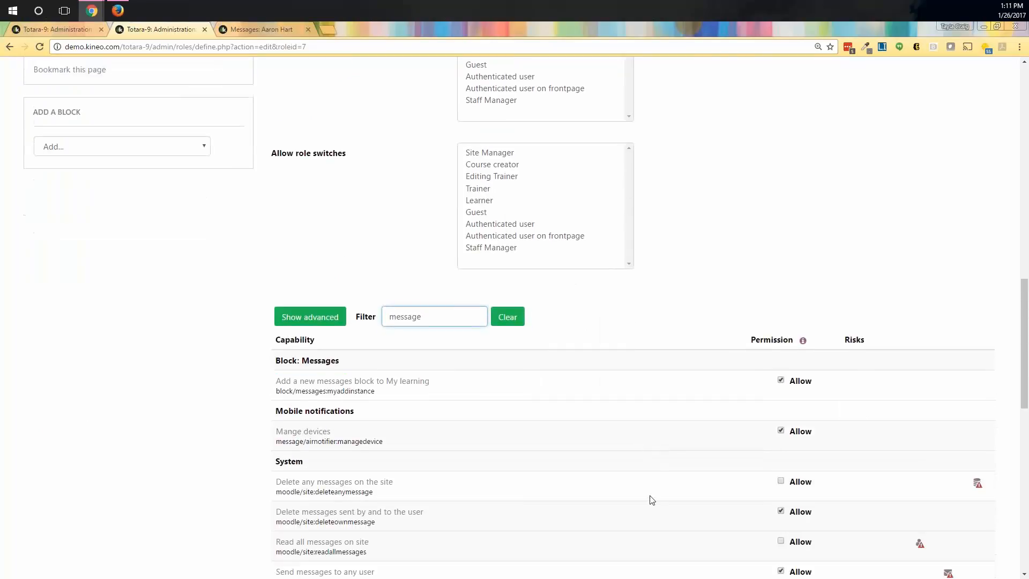
scroll(650, 498, "down", 3)
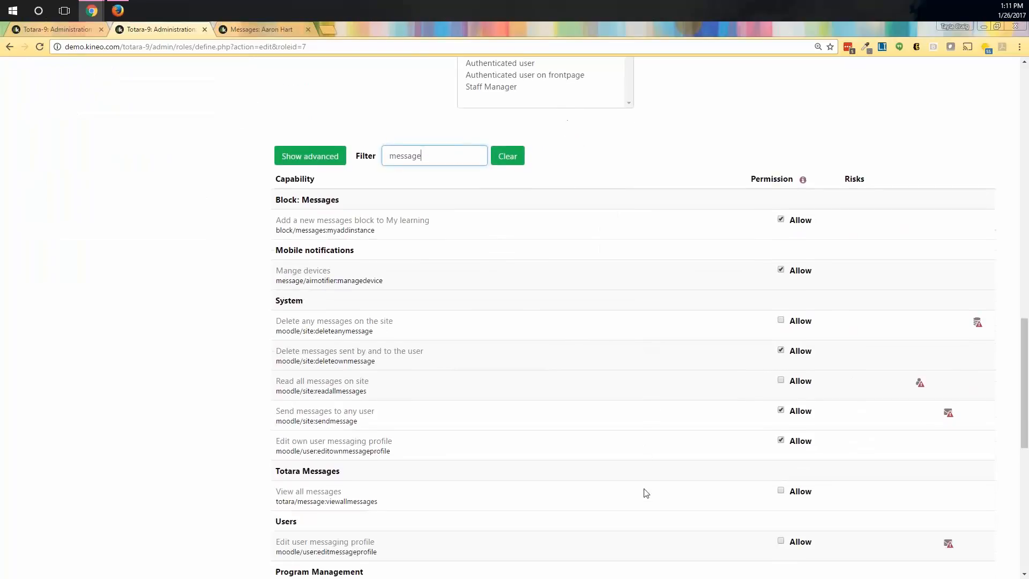
scroll(646, 493, "down", 1)
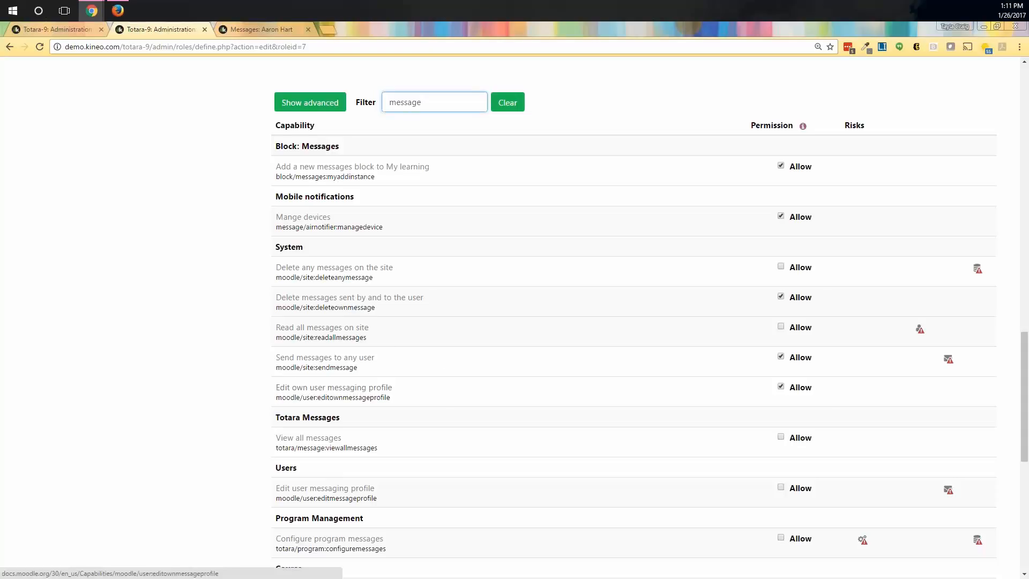
Step: Open the Default message outputs page under the site administration's Plugins and Message outputs
scroll(320, 401, "up", 20)
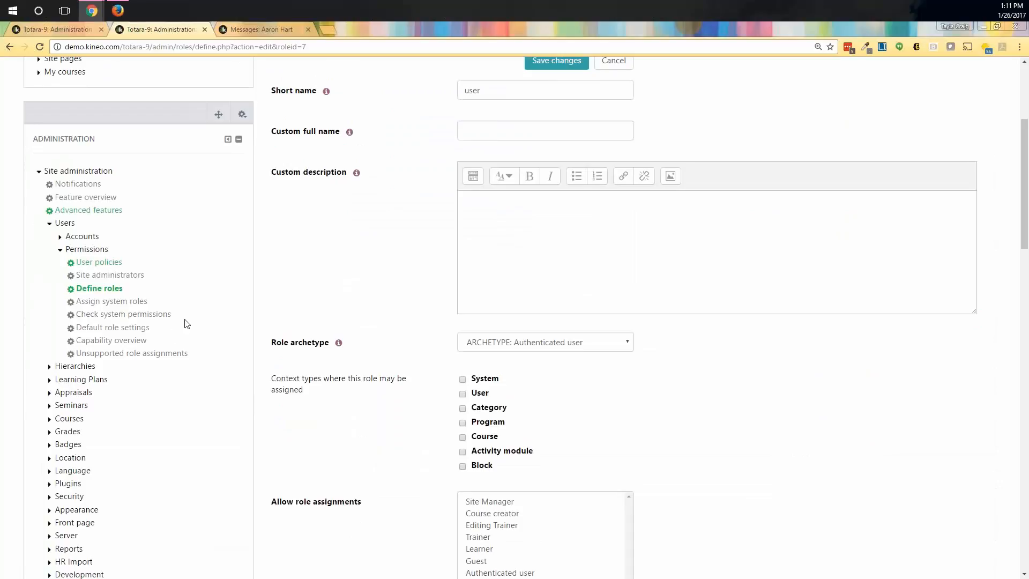
scroll(200, 327, "up", 4)
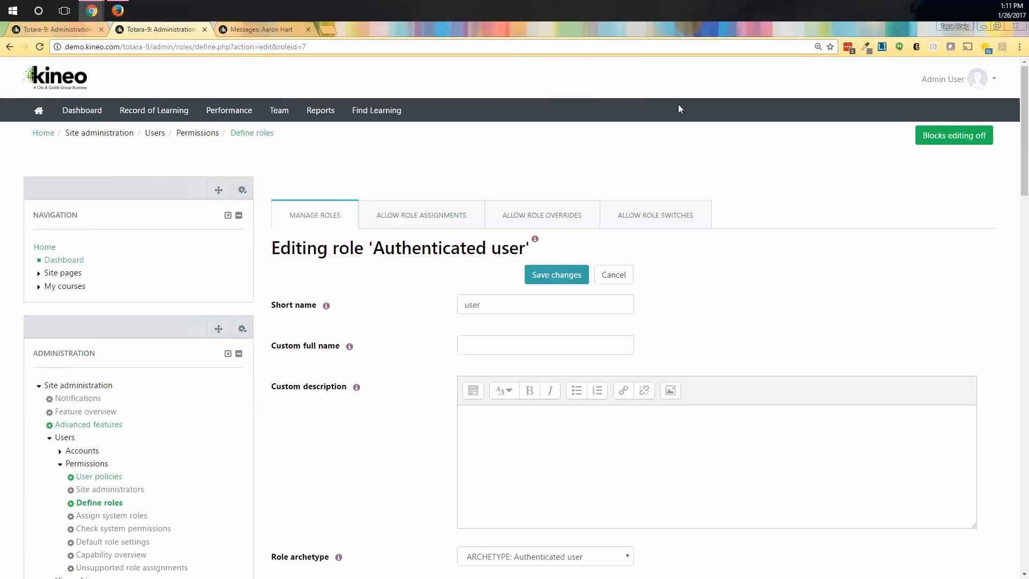
scroll(68, 447, "down", 4)
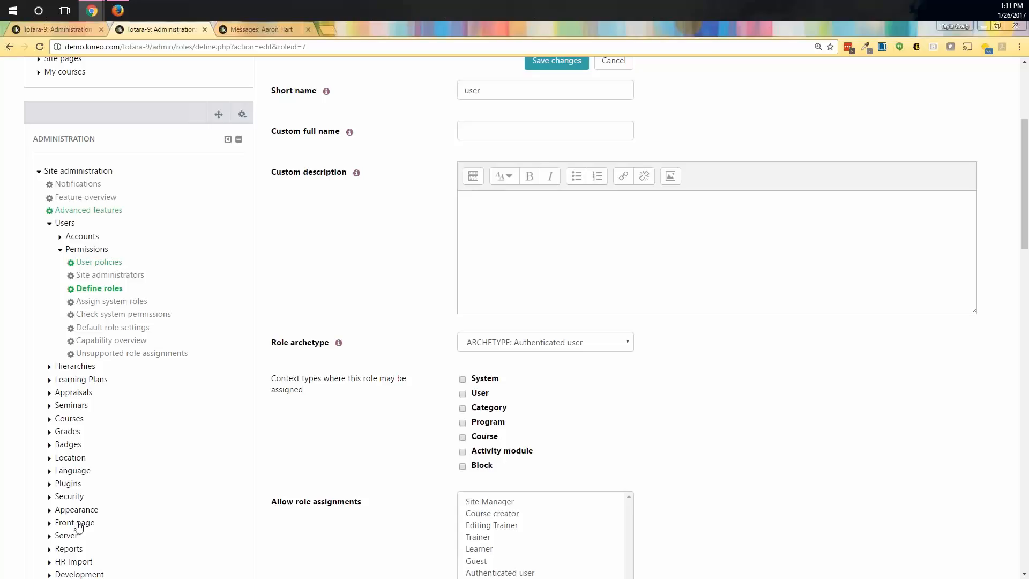
scroll(109, 393, "down", 1)
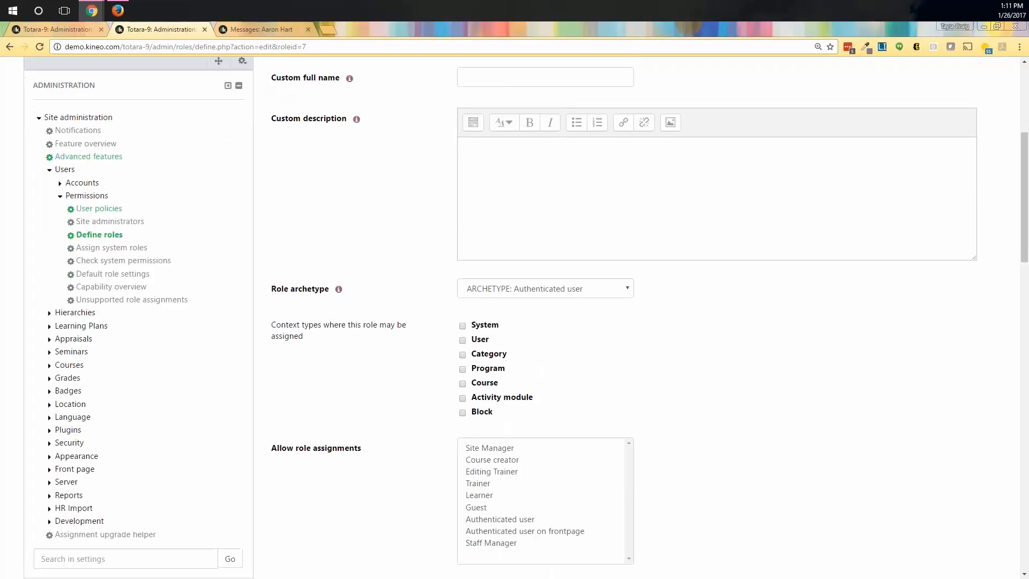
left_click(68, 430)
scroll(172, 510, "down", 2)
scroll(173, 512, "down", 1)
left_click(116, 438)
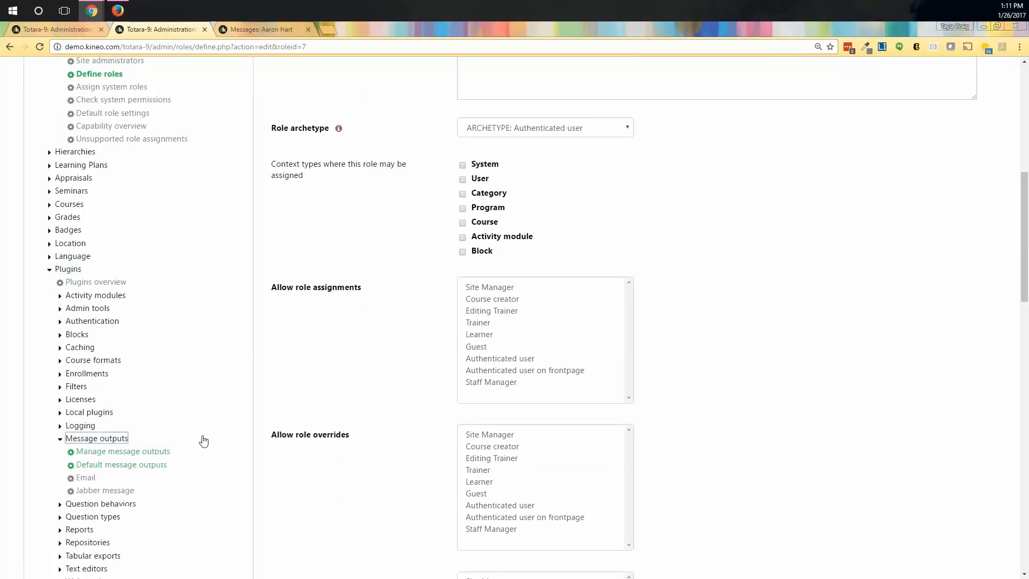
left_click(114, 464)
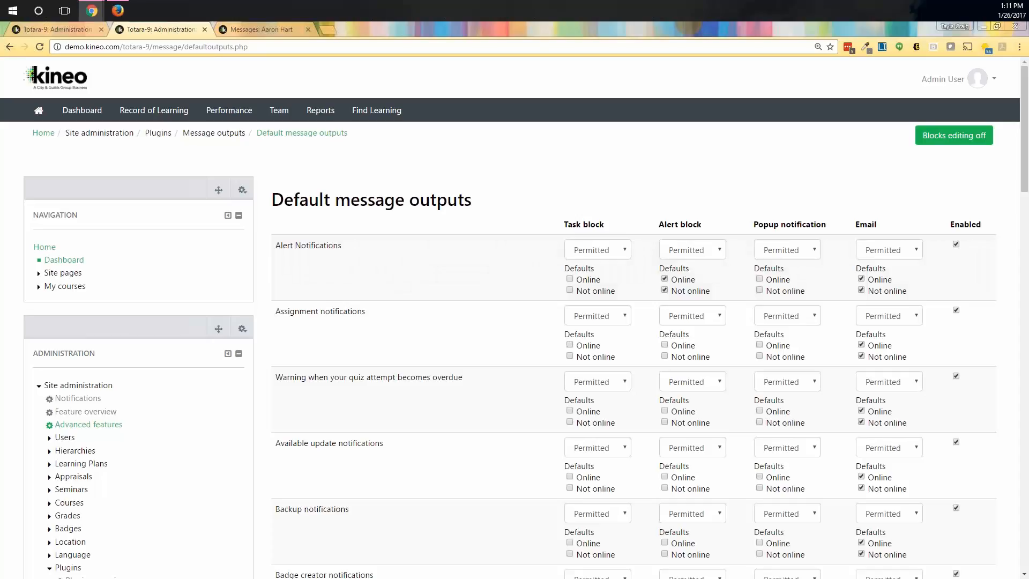
Step: Review the Default message outputs down to Task Notifications and return to the start of the list
left_click_drag(1027, 104, 988, 475)
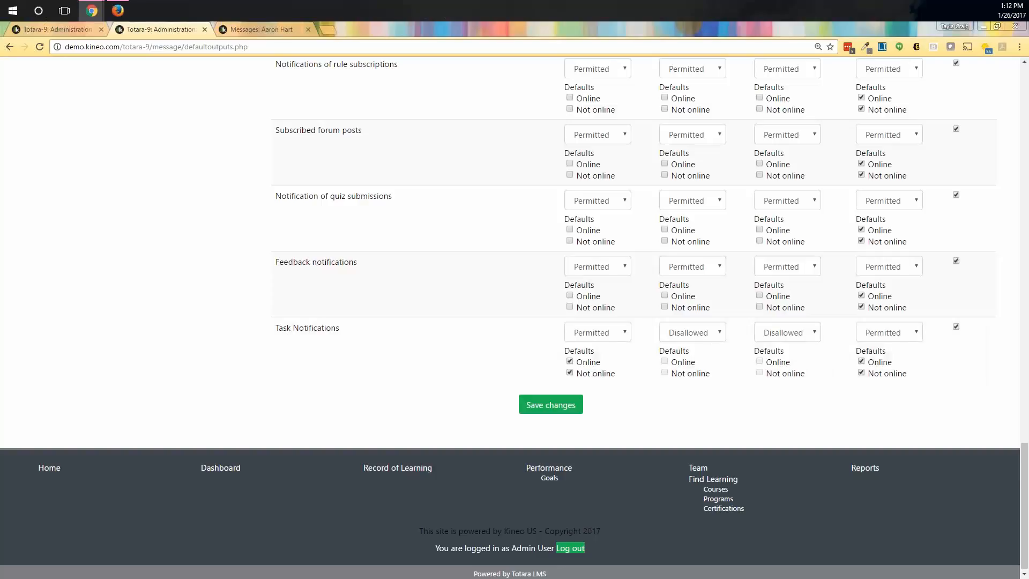
left_click_drag(1019, 448, 1023, 93)
right_click(1023, 185)
left_click(533, 231)
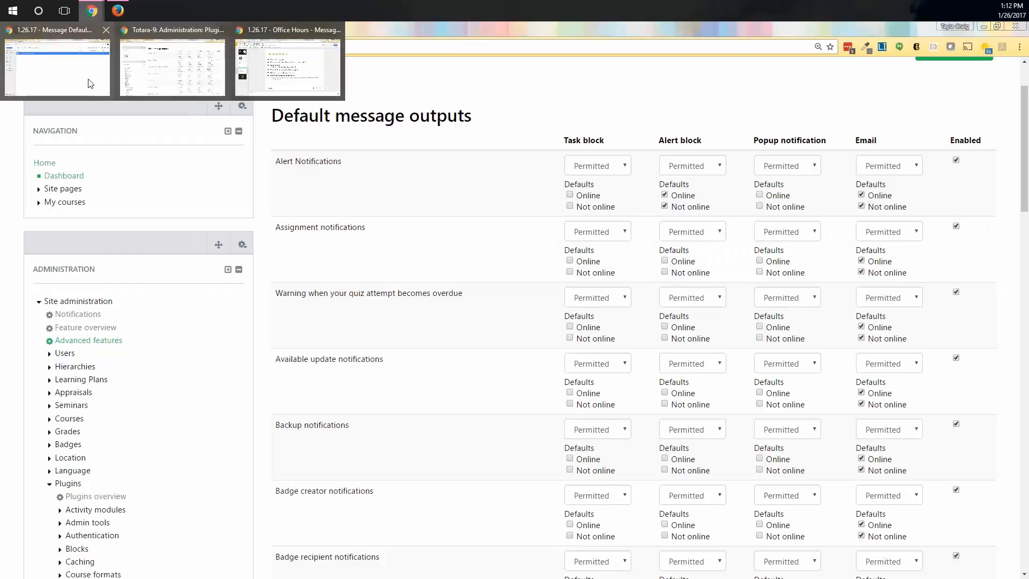
Step: Switch to the Message Defaults presentation in Google Slides and open its link to the Moodle Messaging settings documentation
left_click(84, 86)
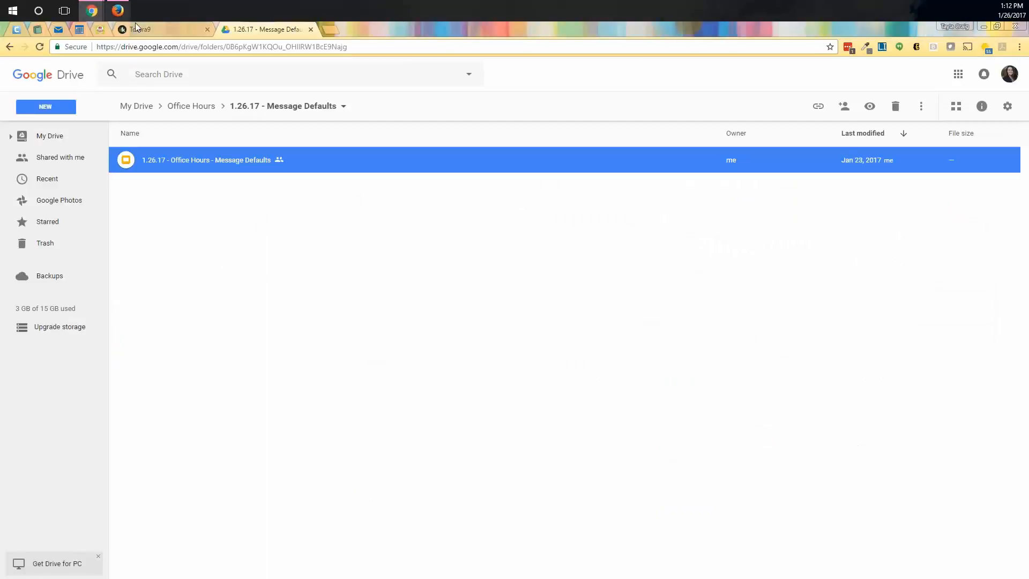
mouse_move(91, 11)
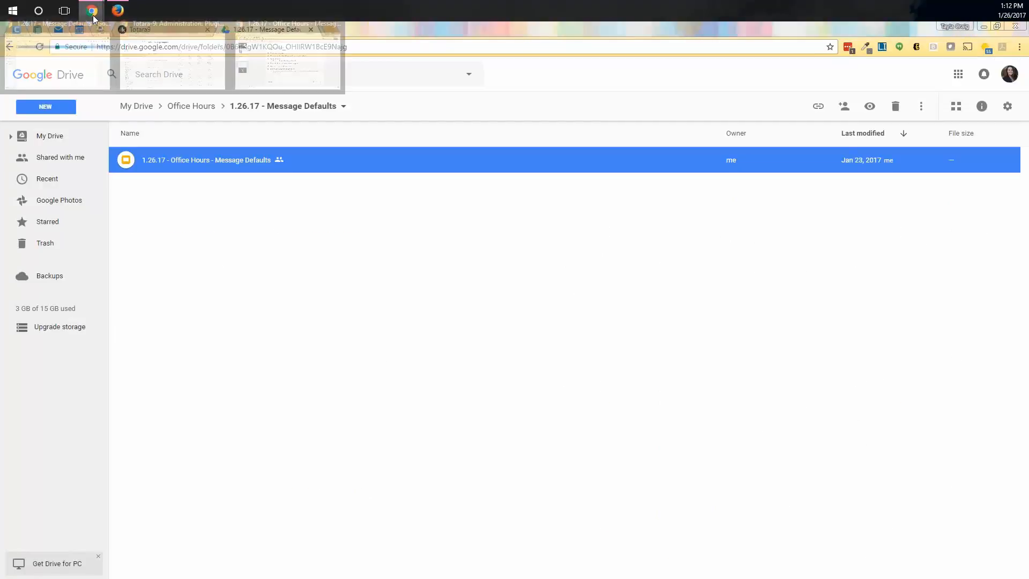
left_click(287, 59)
left_click(455, 398)
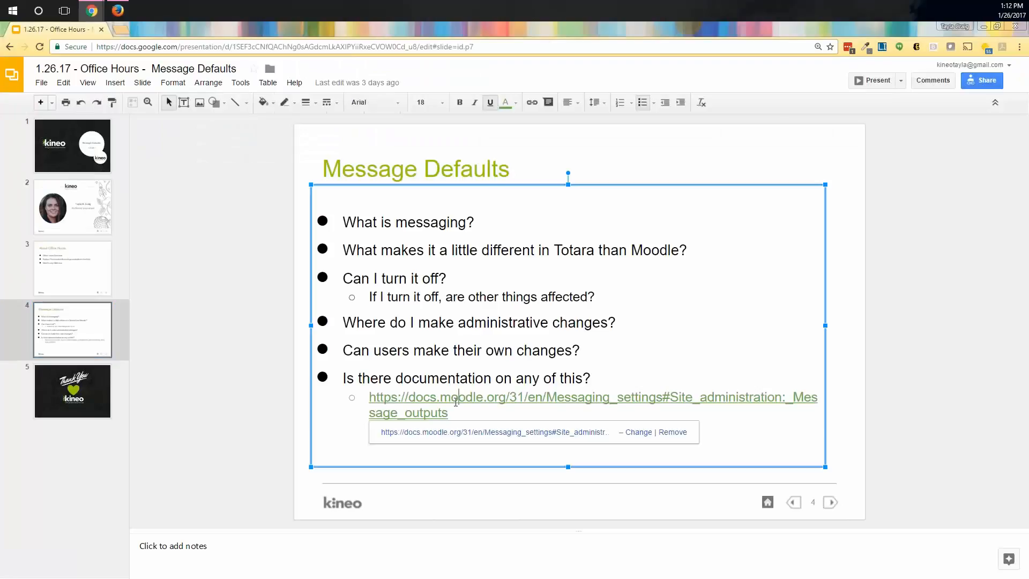
left_click(429, 431)
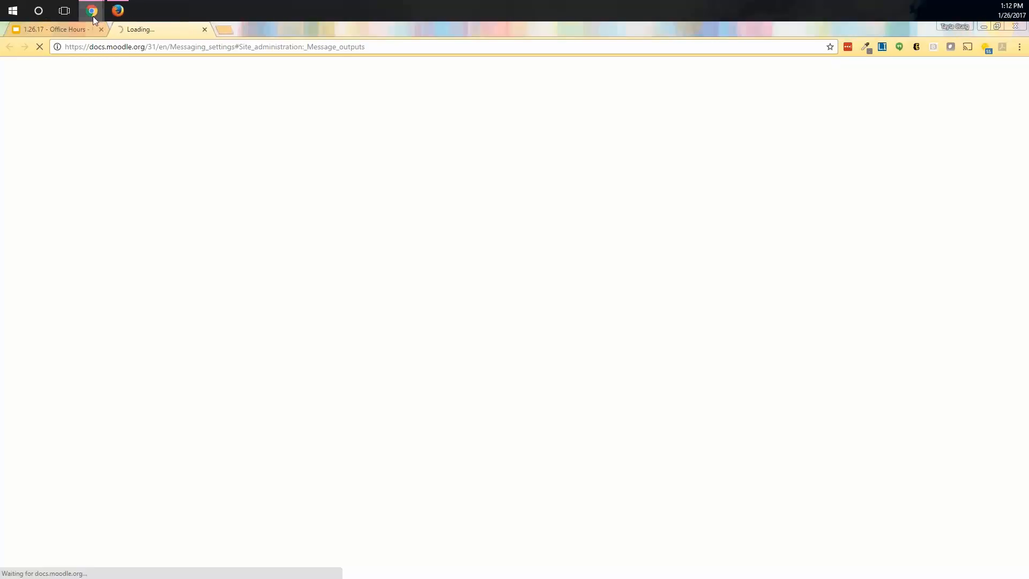
Step: Switch back to Totara's Default message outputs, highlight Assignment notifications, and look through the notification types below it
mouse_move(93, 16)
left_click(138, 82)
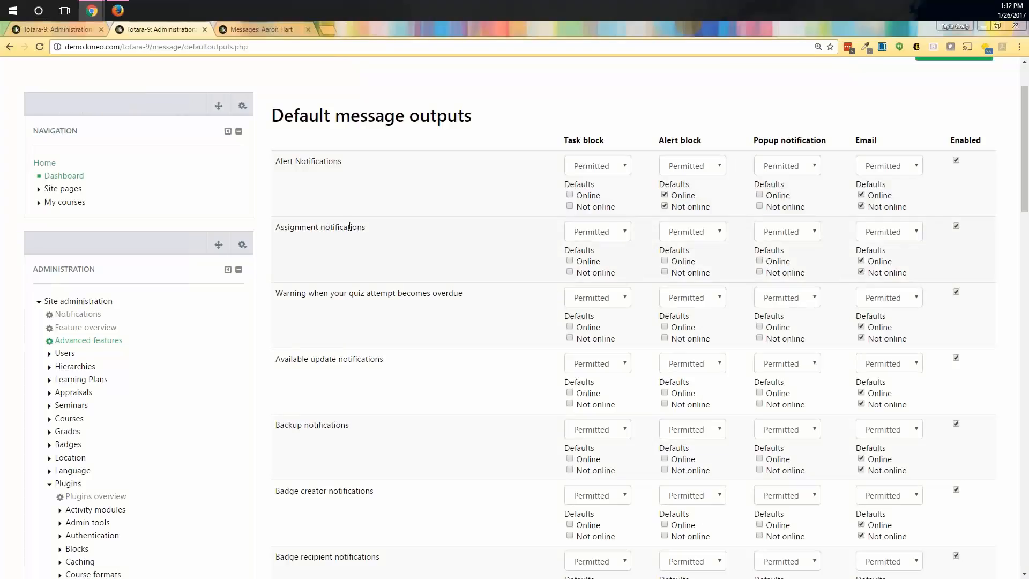
left_click_drag(285, 227, 414, 245)
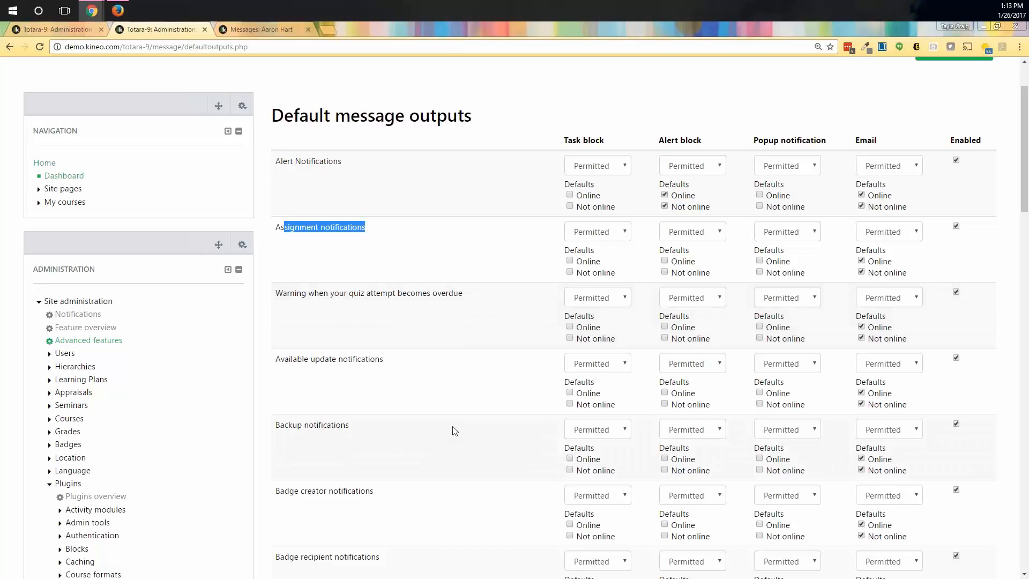
scroll(467, 400, "down", 1)
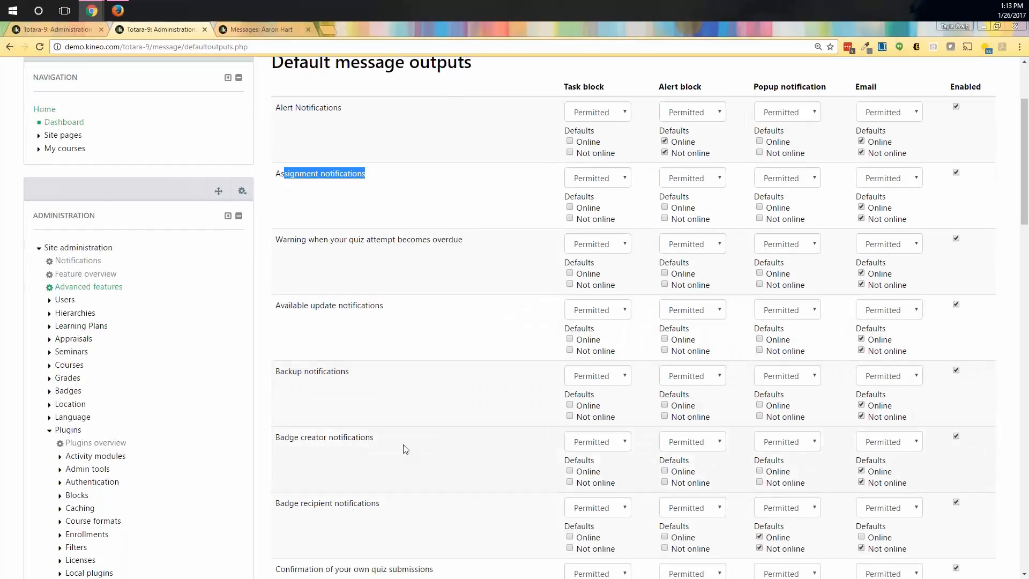
scroll(406, 450, "down", 1)
scroll(405, 448, "down", 1)
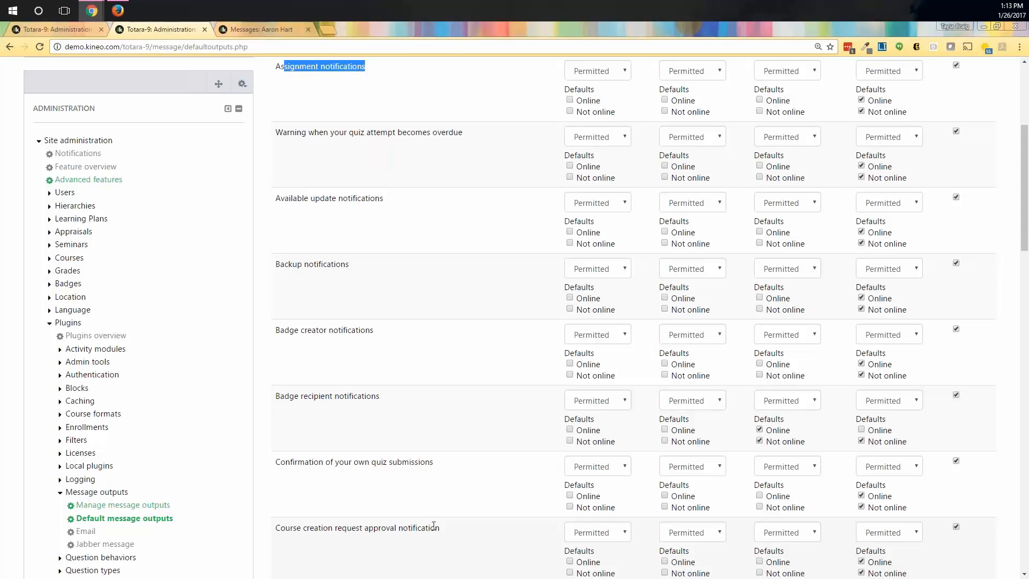
scroll(434, 526, "down", 4)
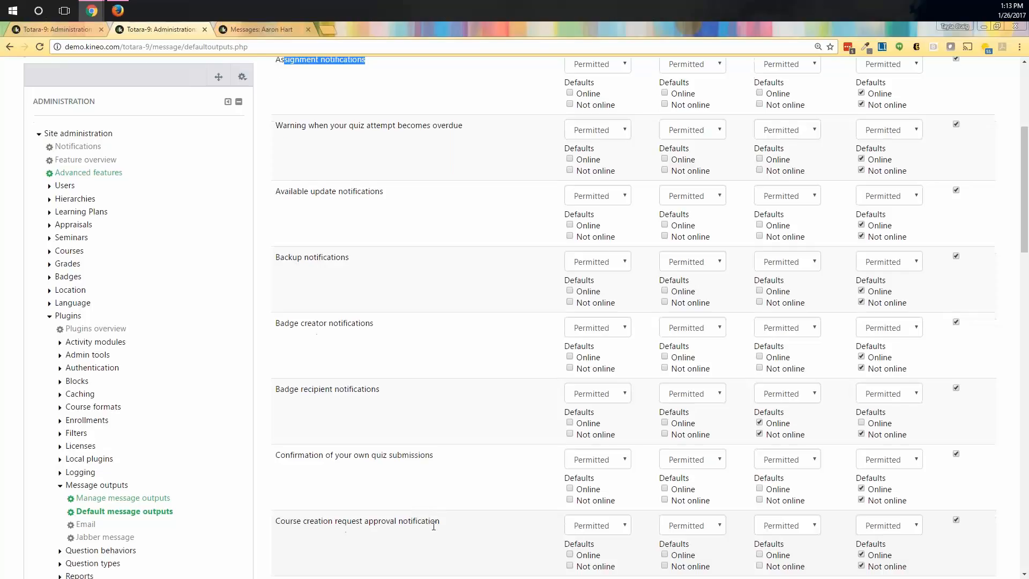
scroll(434, 533, "down", 1)
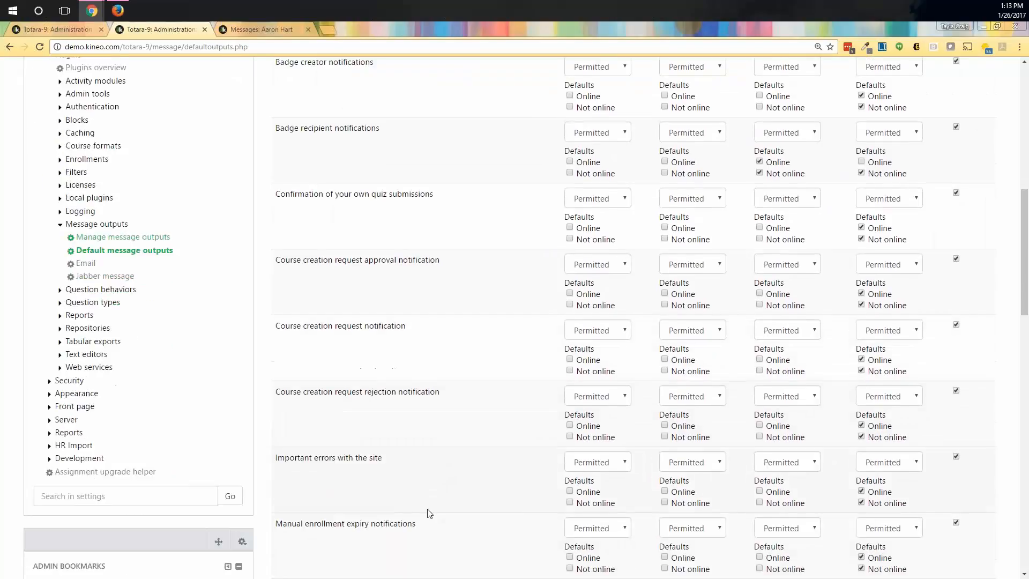
Step: Switch to the Moodle Messaging settings documentation and find the List of message types table with descriptions and recipients
mouse_move(93, 12)
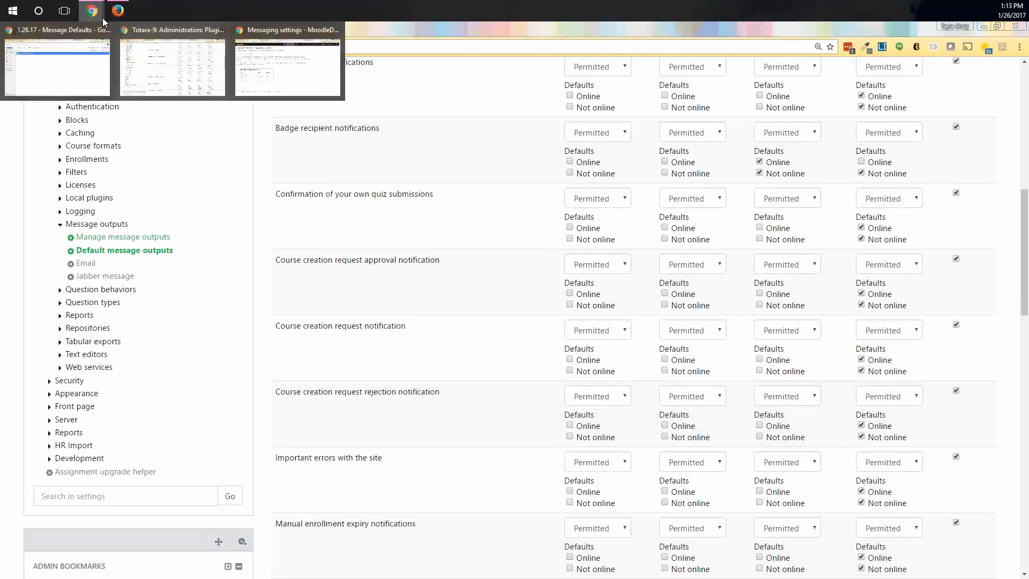
left_click(248, 70)
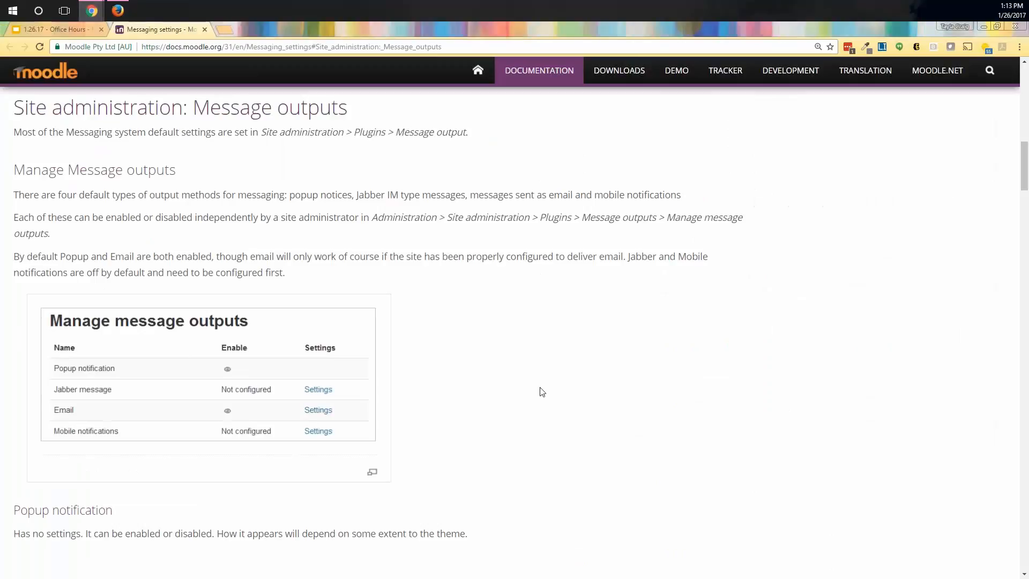
scroll(541, 391, "down", 8)
scroll(540, 392, "down", 18)
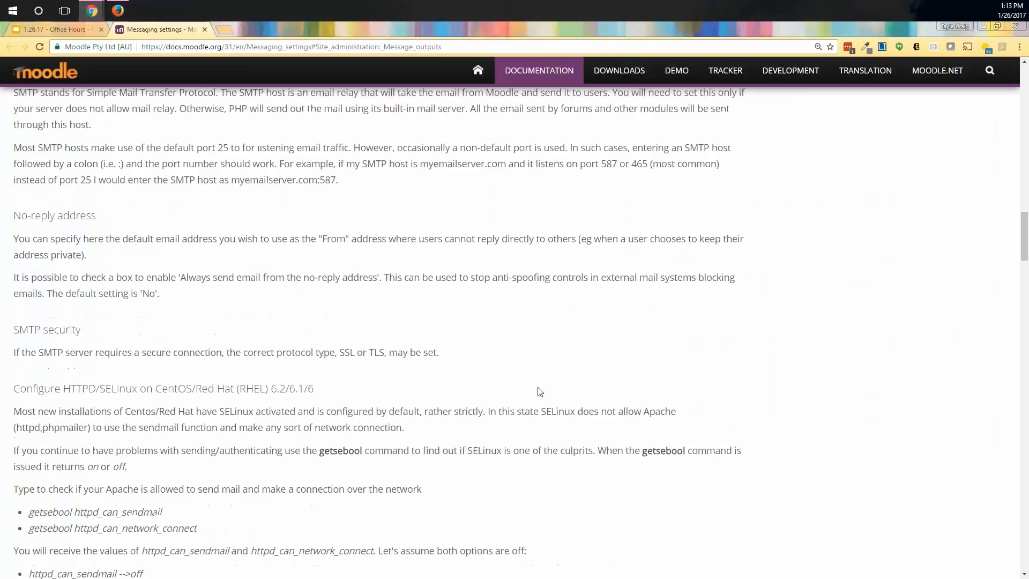
scroll(537, 394, "down", 6)
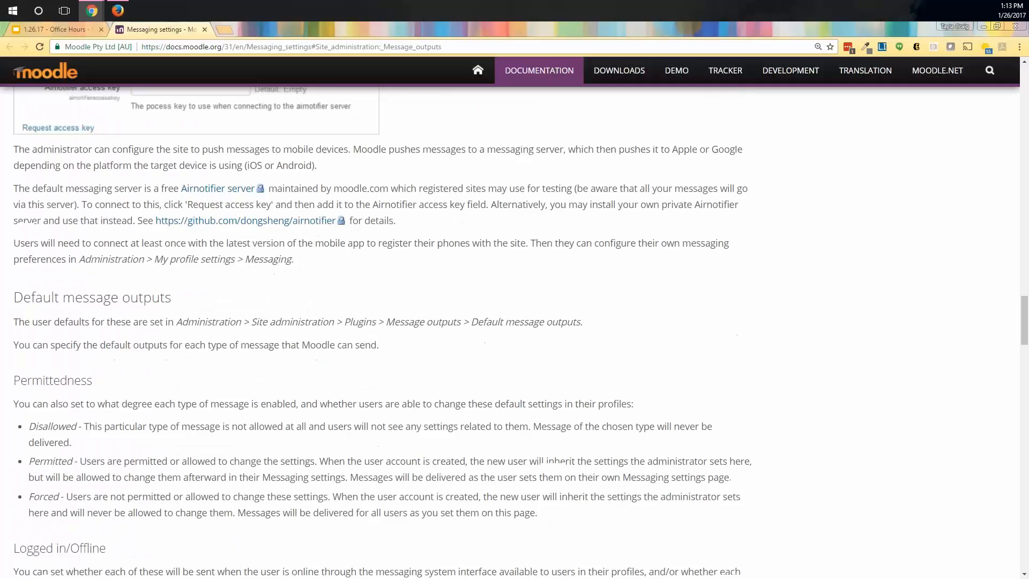
scroll(514, 332, "down", 14)
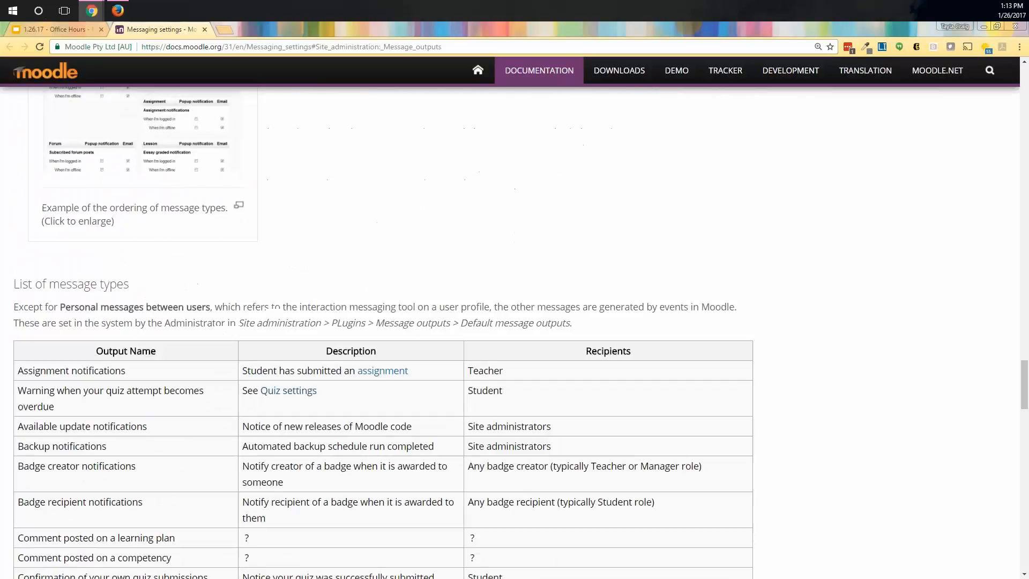
scroll(536, 394, "down", 1)
scroll(536, 394, "down", 1)
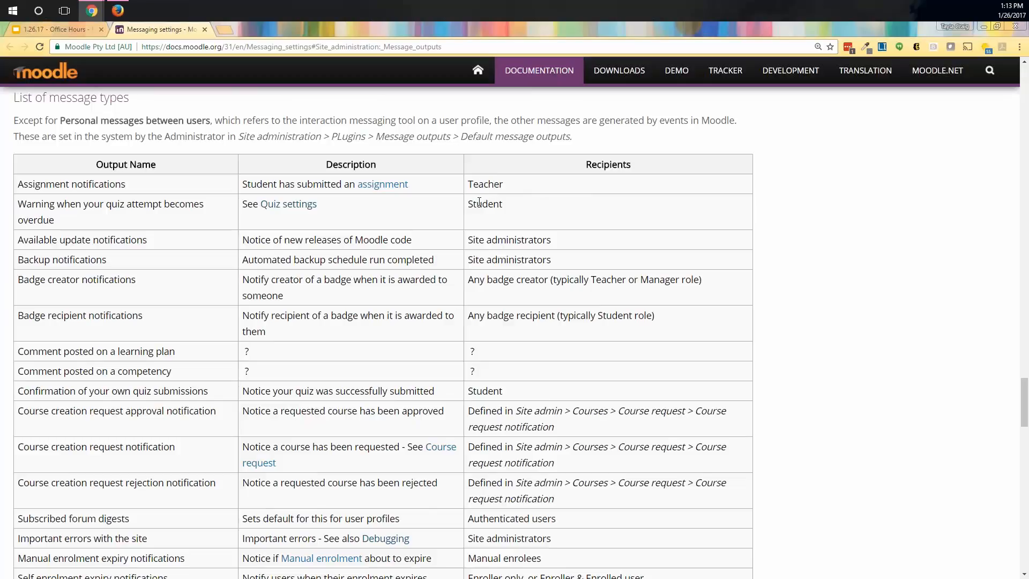
Step: Highlight the Teacher recipient for assignment notifications and look through the remaining message types and recipients in the Moodle table
double_click(485, 184)
left_click(485, 204)
scroll(624, 396, "down", 1)
scroll(625, 395, "down", 2)
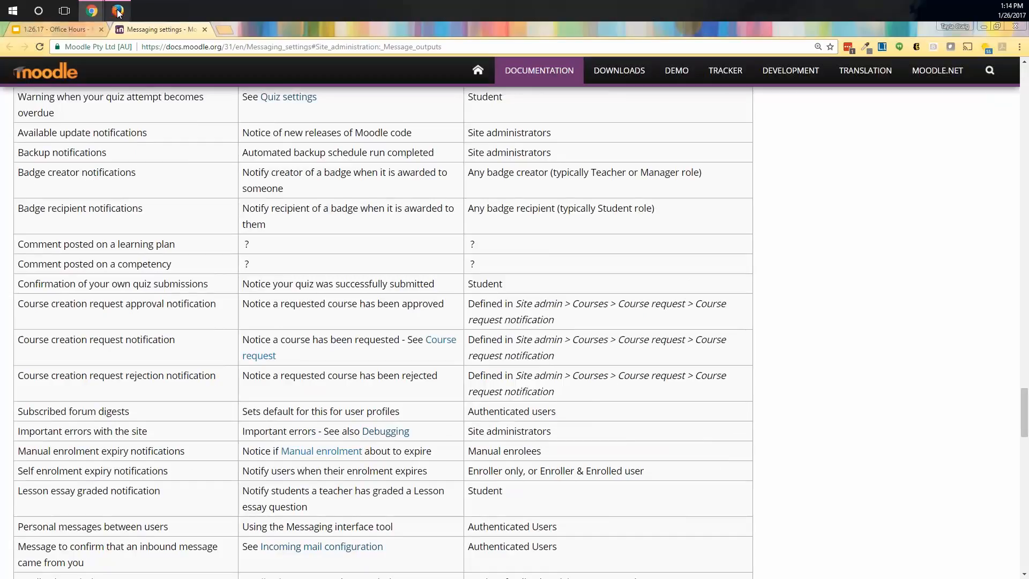
Step: Switch back to Totara's Default message outputs, return to the start of the list, and highlight the Task block heading
mouse_move(98, 14)
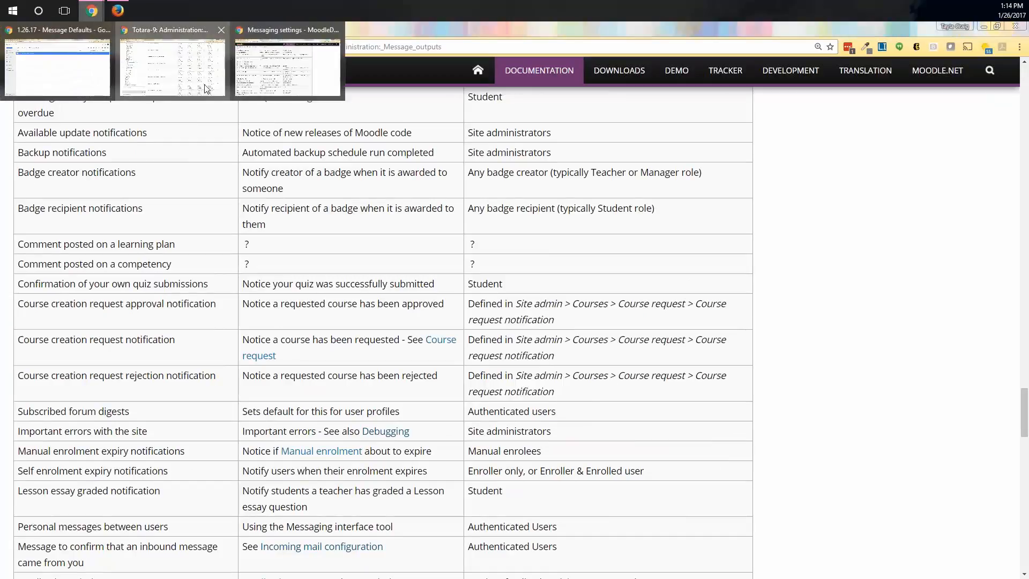
left_click(172, 65)
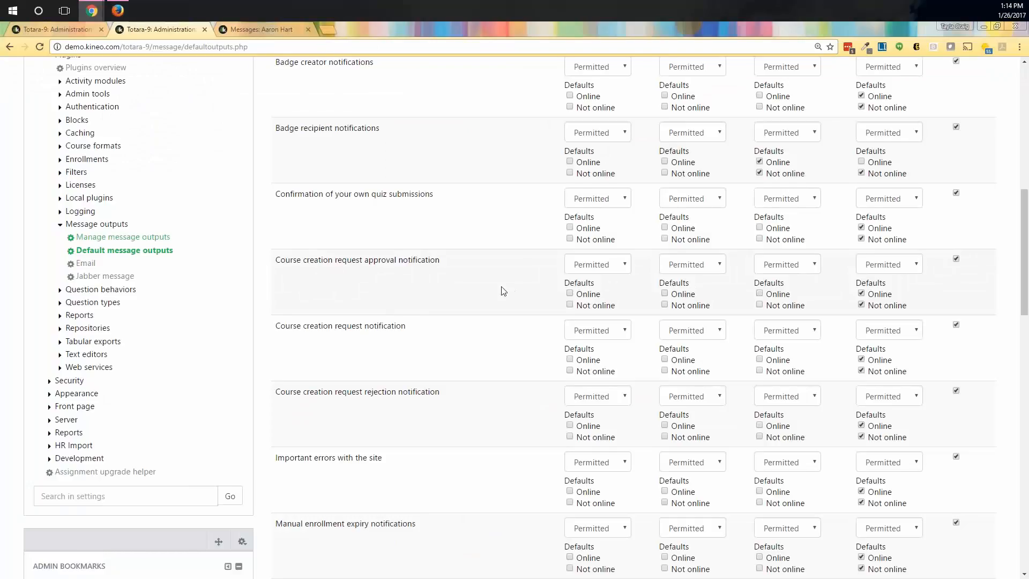
scroll(493, 290, "up", 5)
scroll(495, 290, "up", 3)
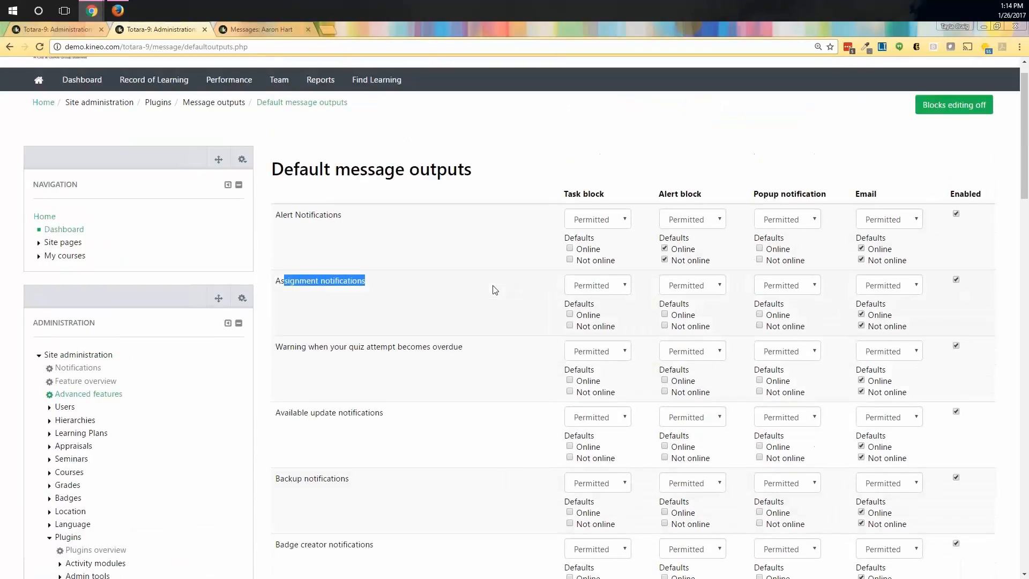
left_click_drag(564, 194, 619, 203)
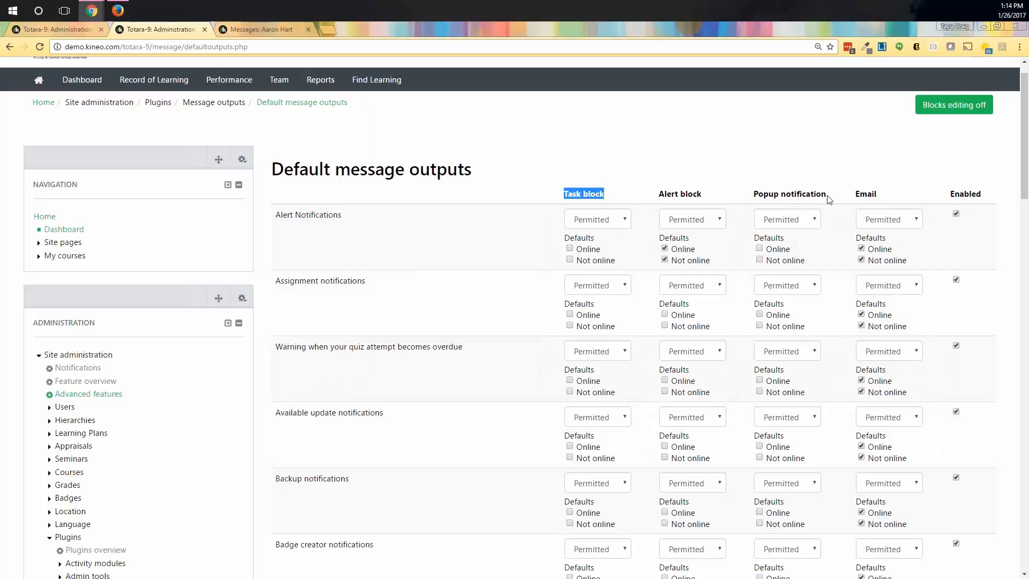
right_click(868, 279)
left_click(524, 259)
Step: Review the permission options for each output of Alert Notifications, and turn that notification type off and back on
left_click(614, 225)
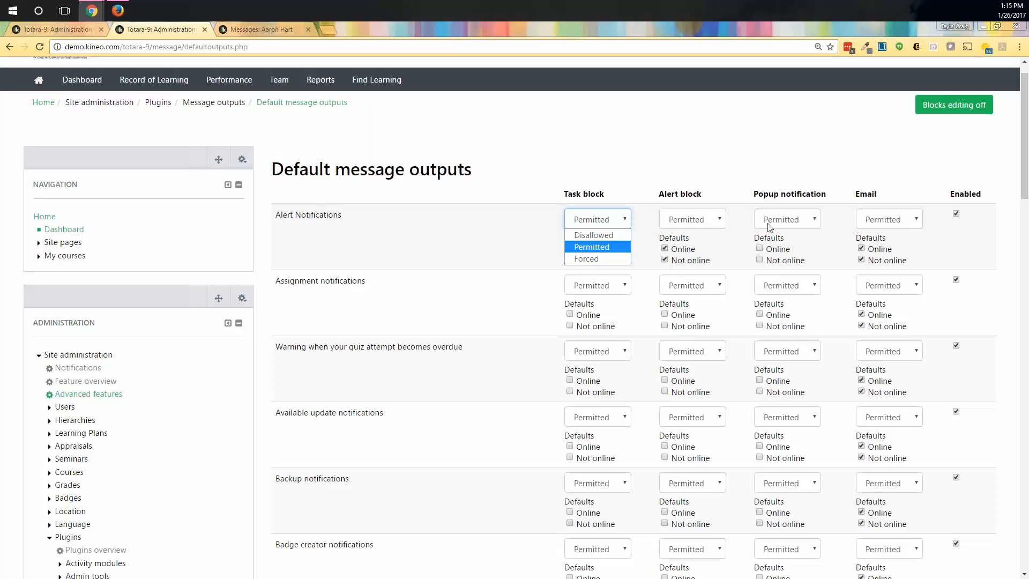
left_click(700, 218)
left_click(701, 219)
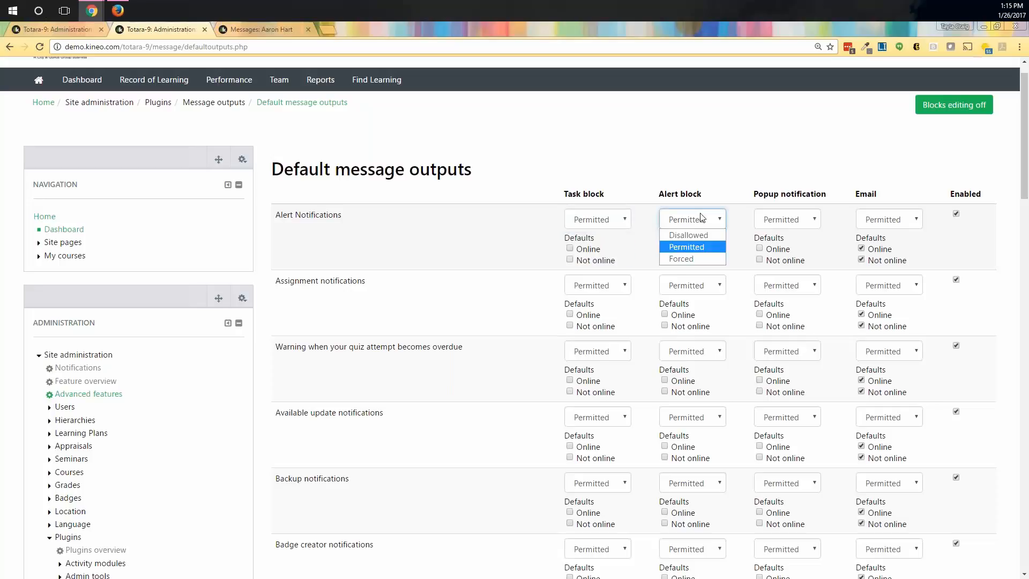
left_click(803, 219)
left_click(880, 219)
left_click(618, 146)
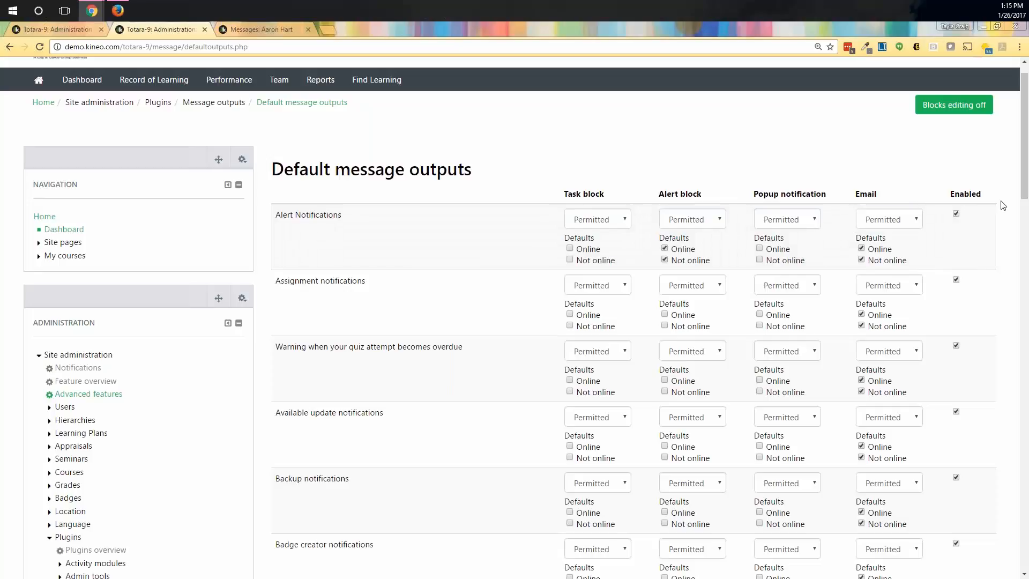
left_click(957, 214)
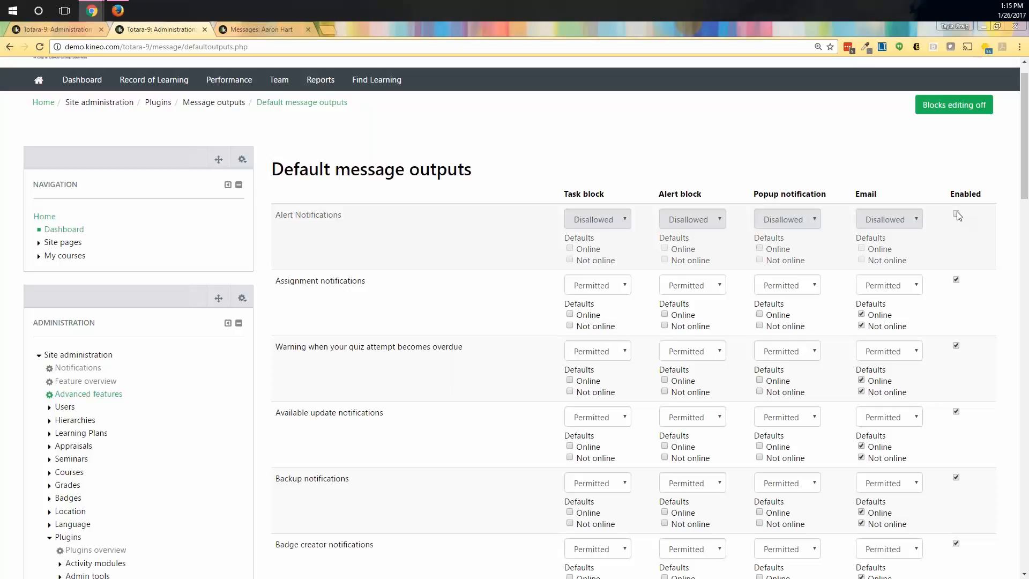
left_click(957, 214)
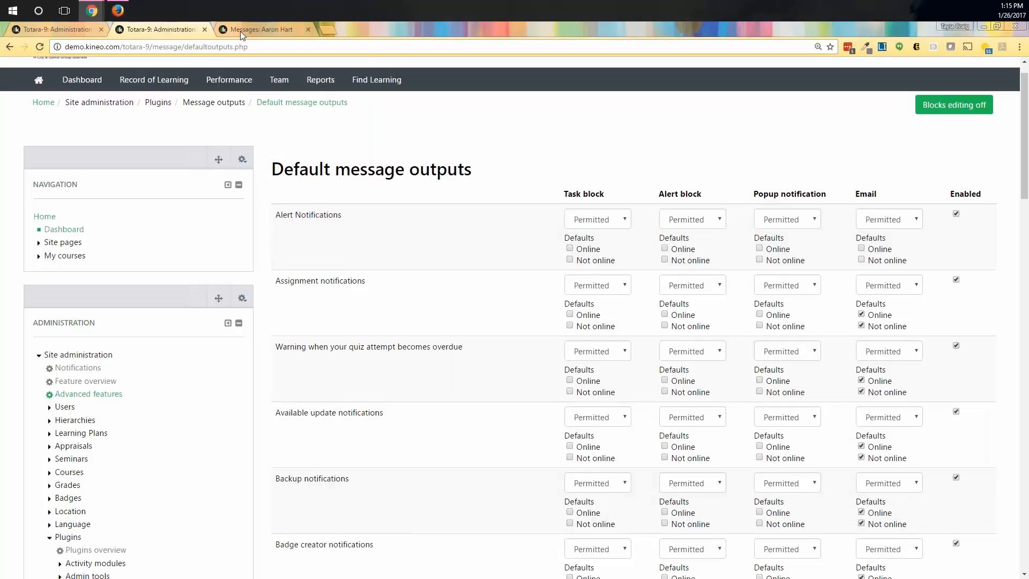
Step: Switch to the learner's session in Firefox and open the Messaging settings from their preferences
left_click(118, 11)
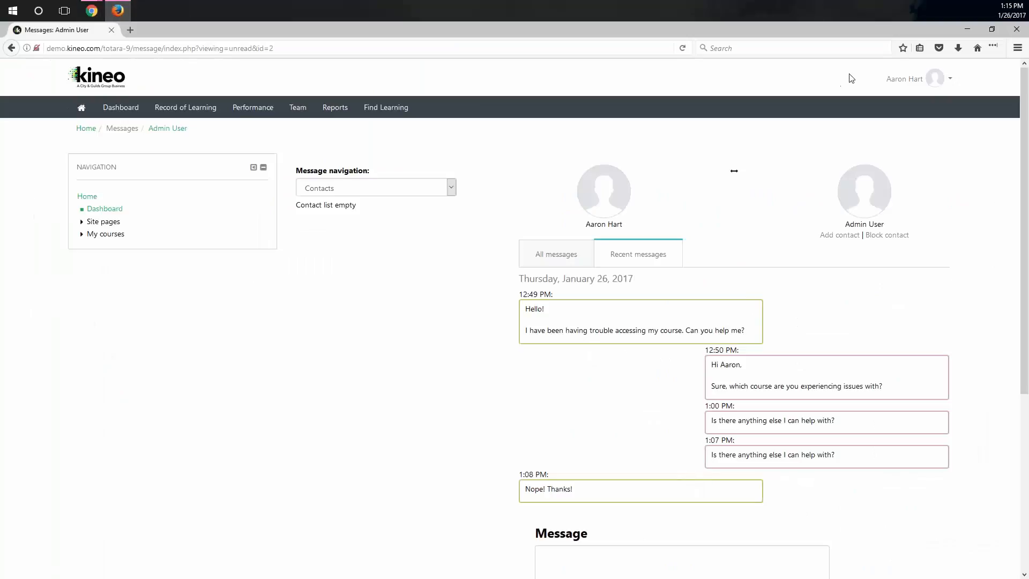
left_click(924, 79)
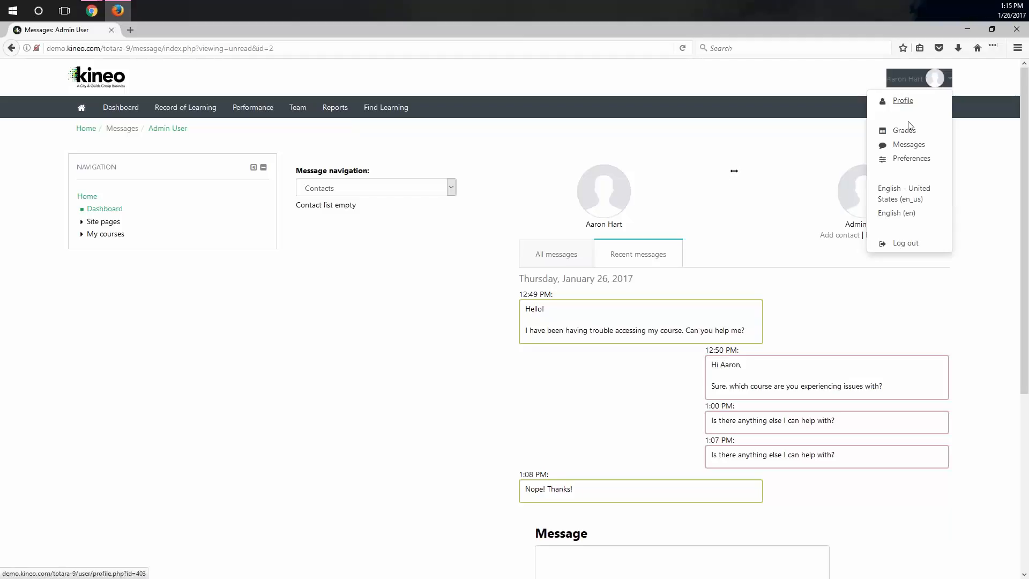
left_click(903, 162)
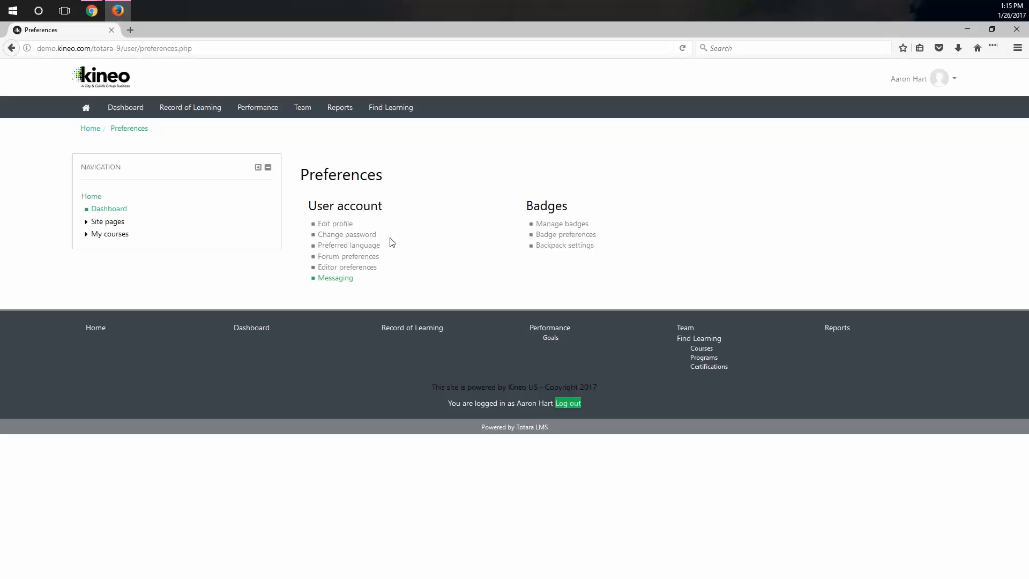
left_click(333, 279)
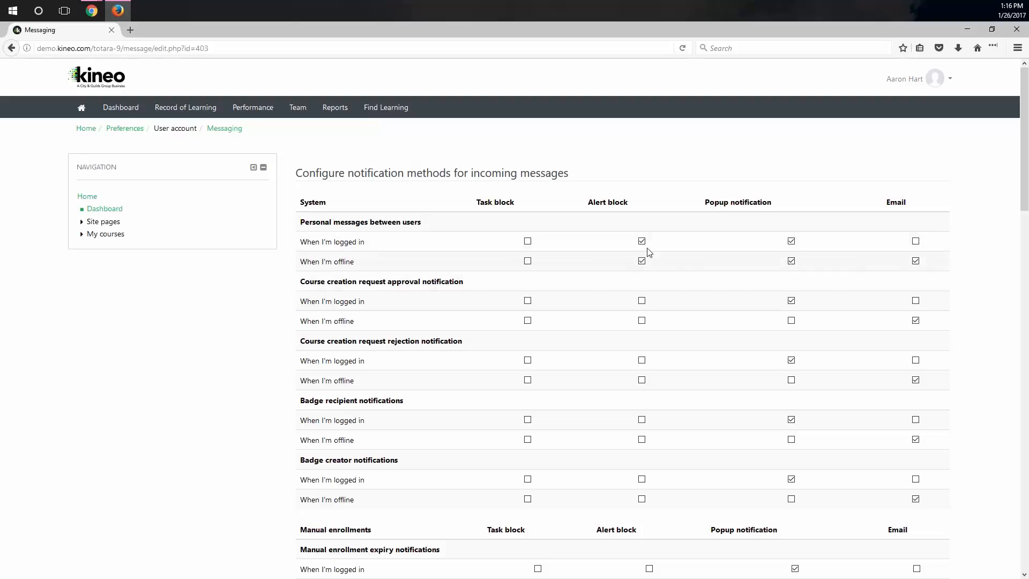
Step: Copy the "Personal messages between users" heading and find that text on Totara's Default message outputs page in Chrome
left_click_drag(426, 224, 290, 219)
key("ctrl+c")
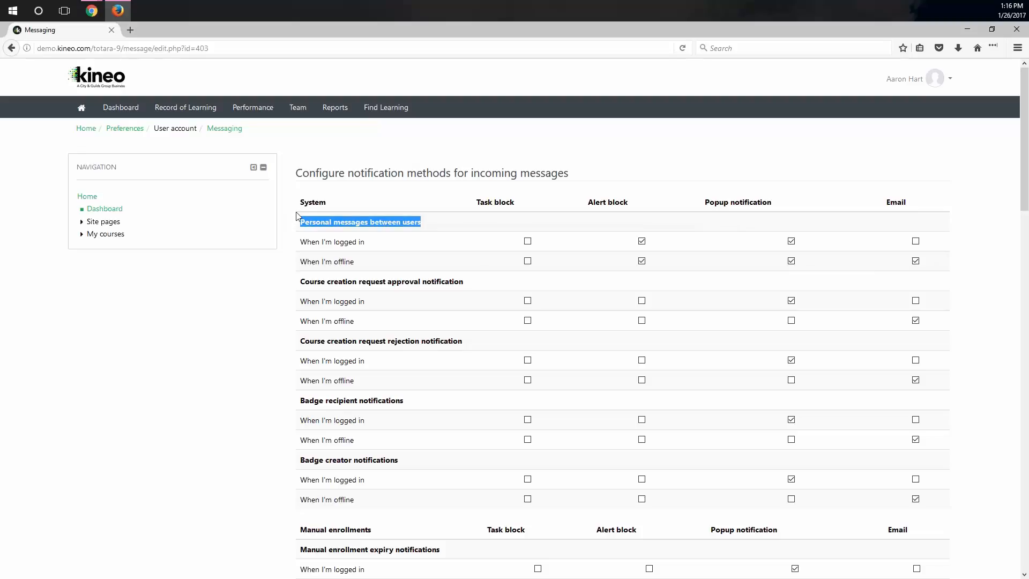
left_click(92, 11)
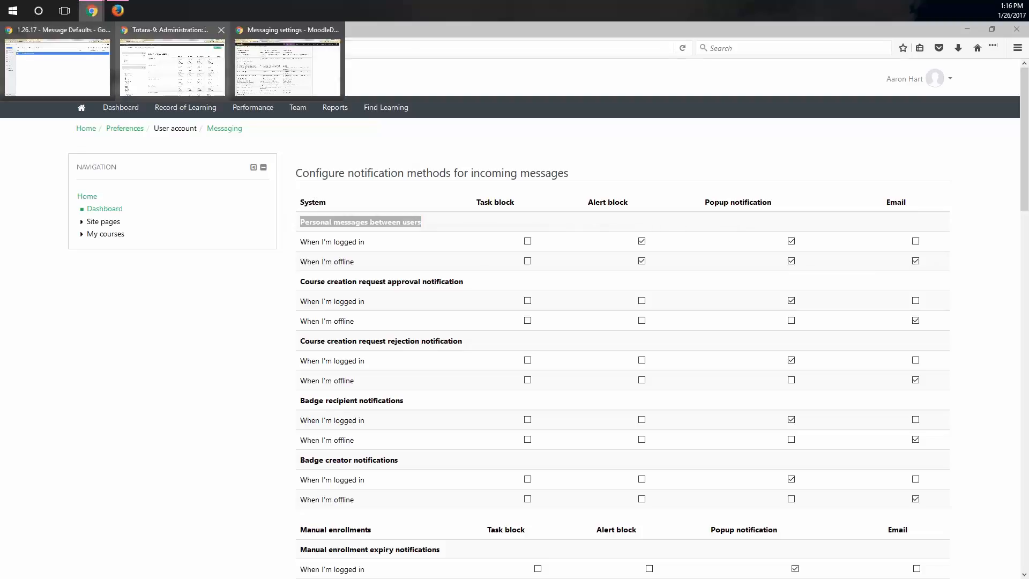
left_click(172, 64)
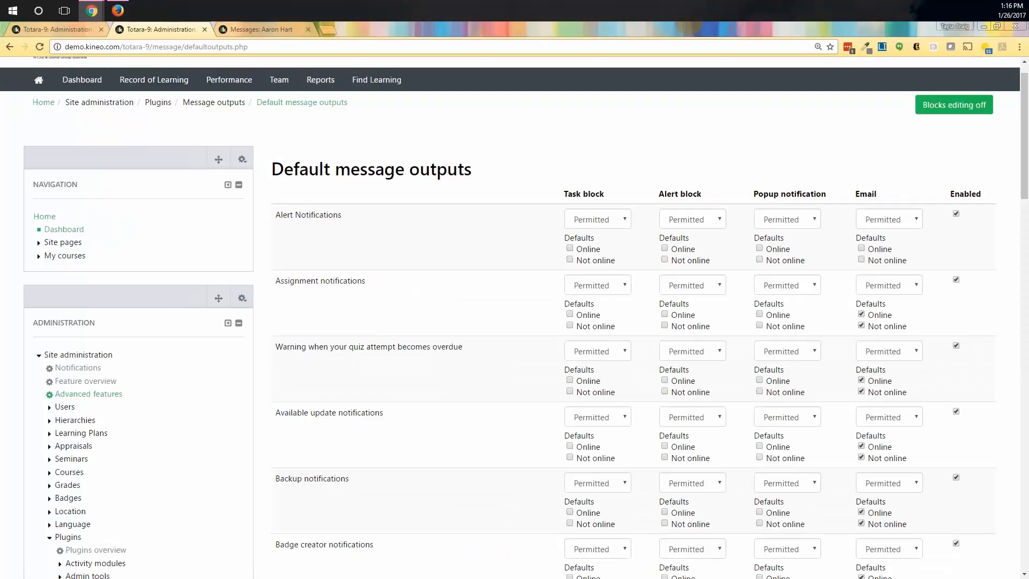
key("ctrl+f")
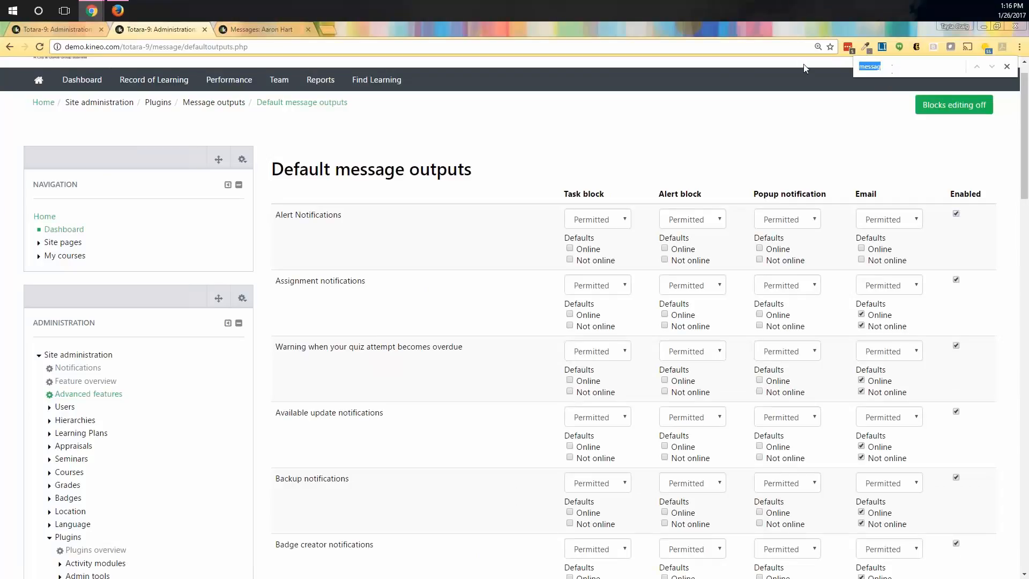
key("ctrl+v")
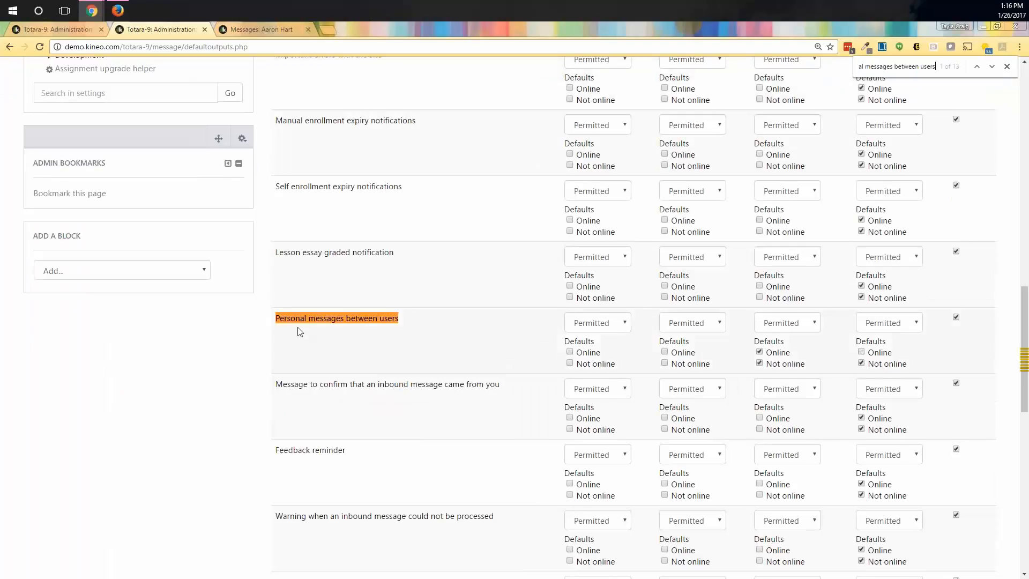
left_click_drag(277, 322, 422, 324)
left_click(430, 336)
Step: Disable Personal messages between users in the default message outputs and save the changes
left_click(956, 317)
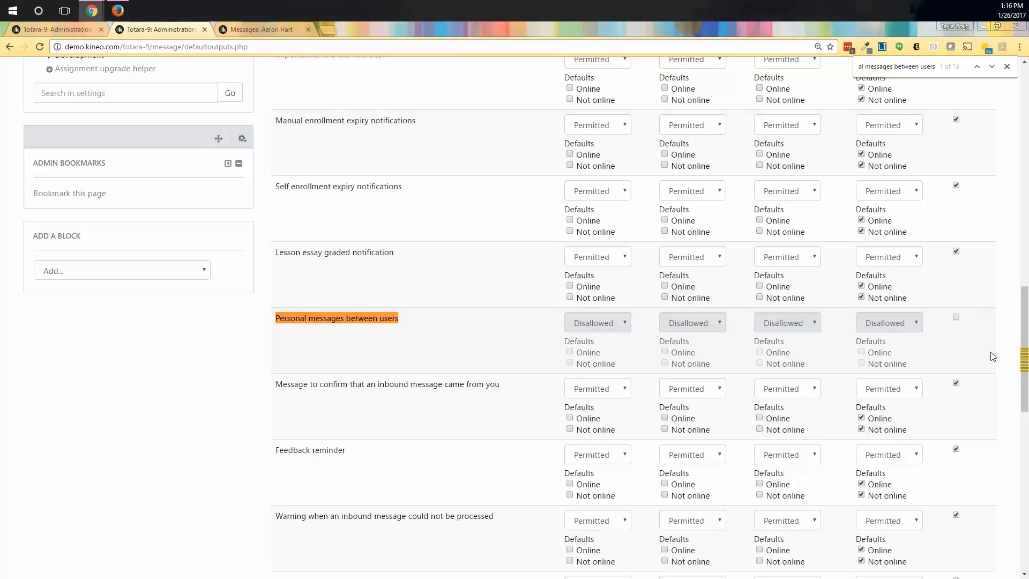
scroll(992, 353, "down", 12)
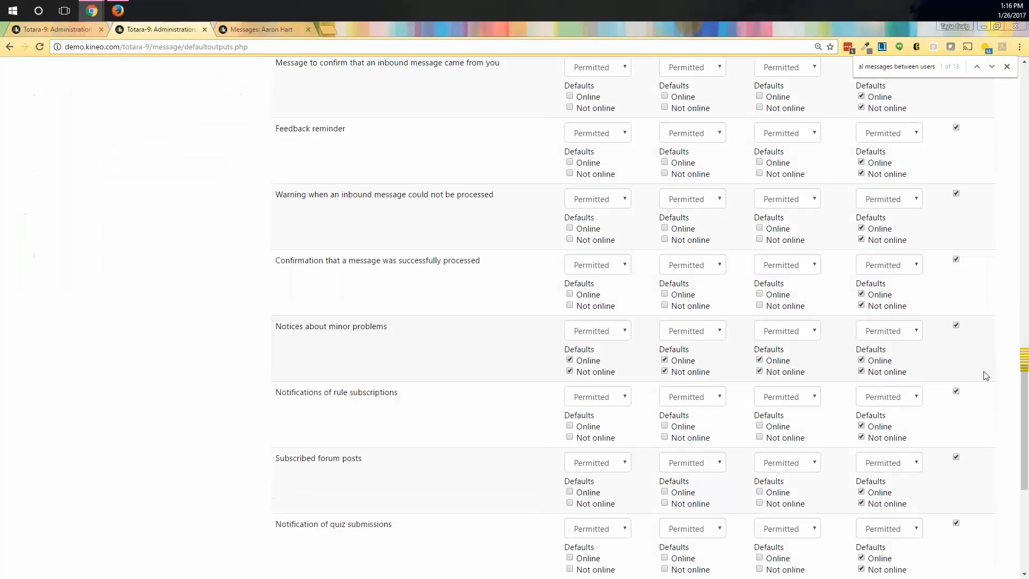
left_click(560, 413)
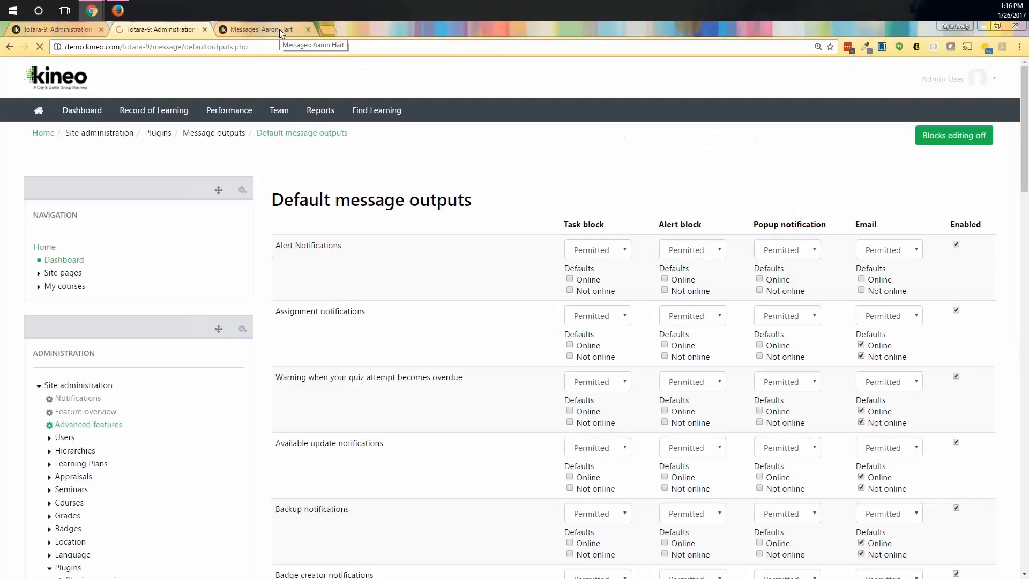
Step: Switch to the learner's messaging preferences in Firefox and reload them to check the disabled personal messages
left_click(279, 28)
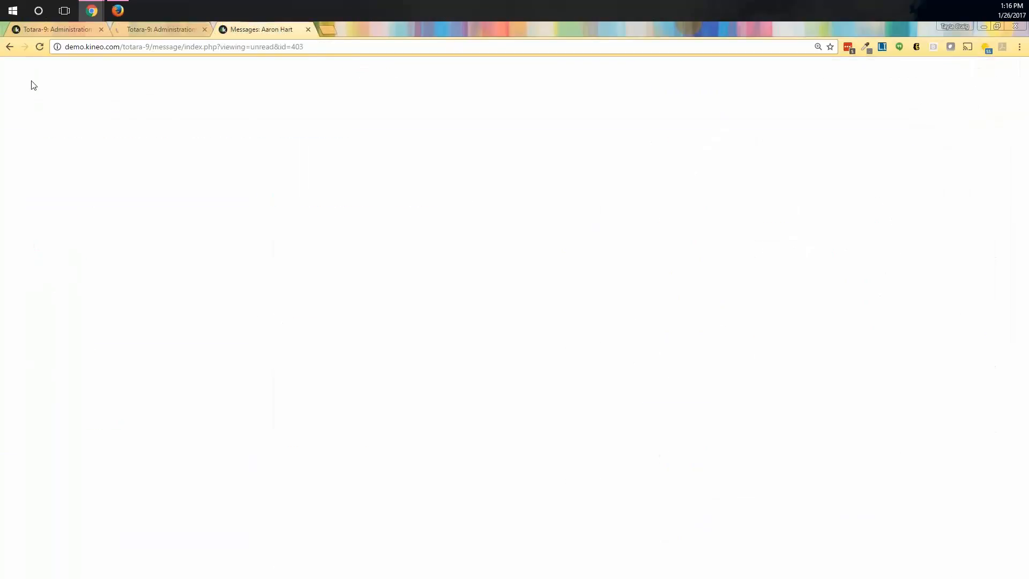
left_click(144, 32)
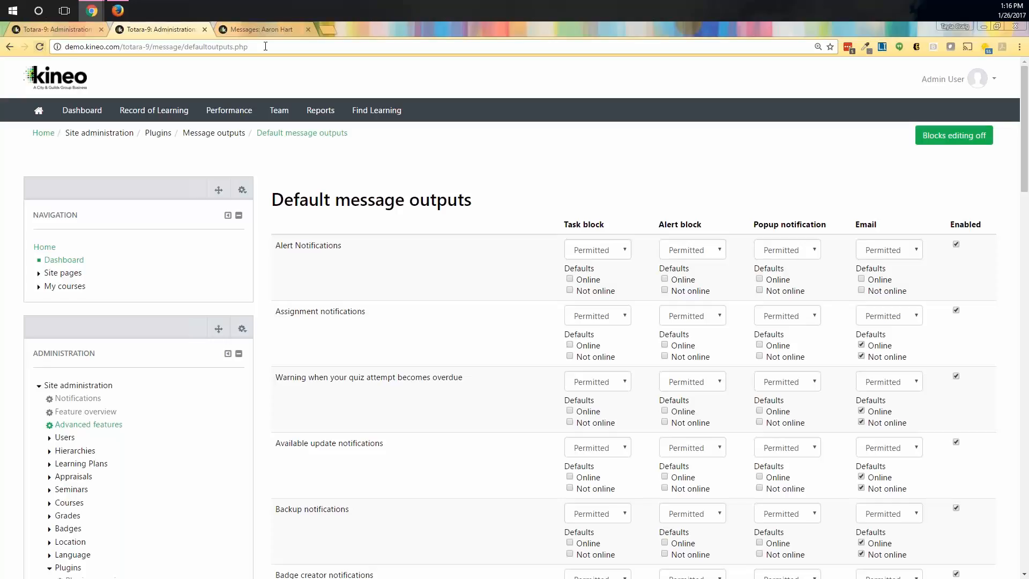
left_click(118, 10)
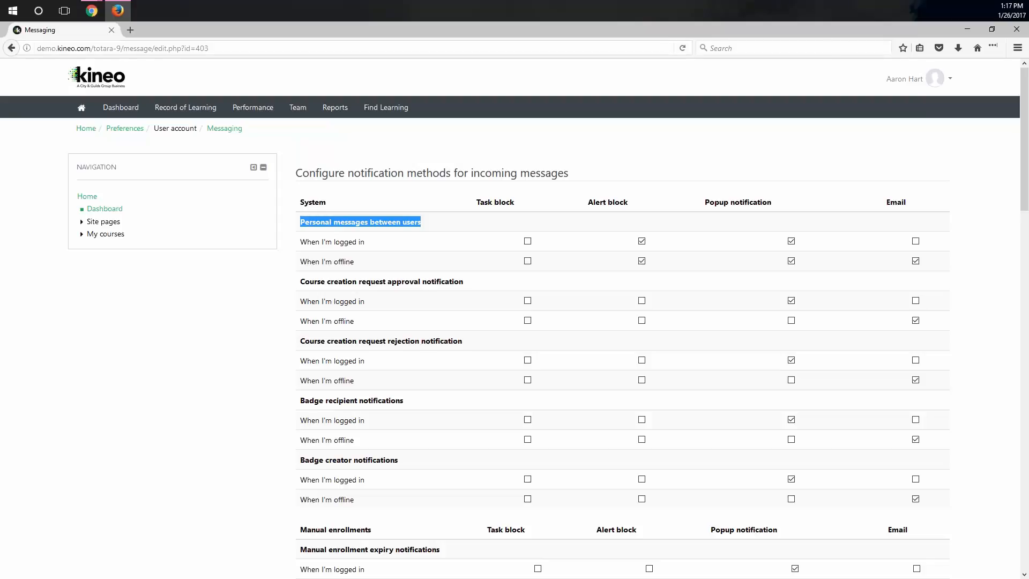
left_click(682, 48)
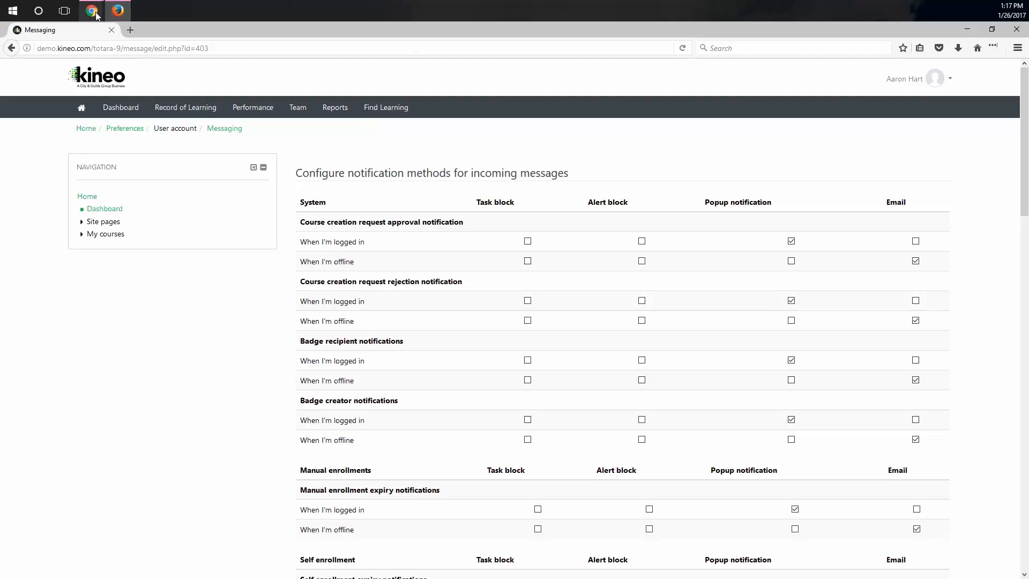
Step: Return to Default message outputs in Chrome and re-enable Personal messages between users
mouse_move(92, 10)
left_click(149, 79)
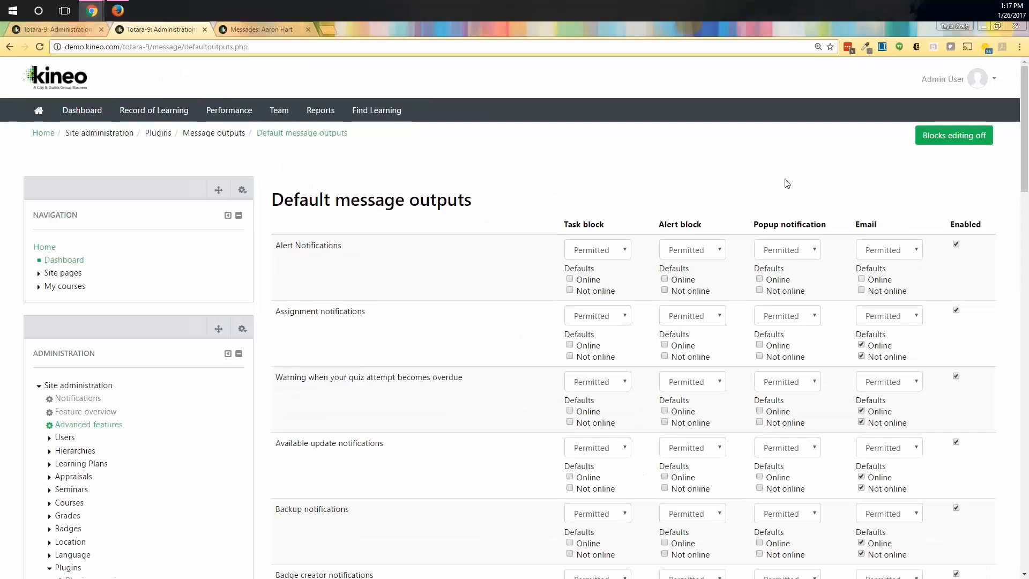
scroll(904, 253, "down", 15)
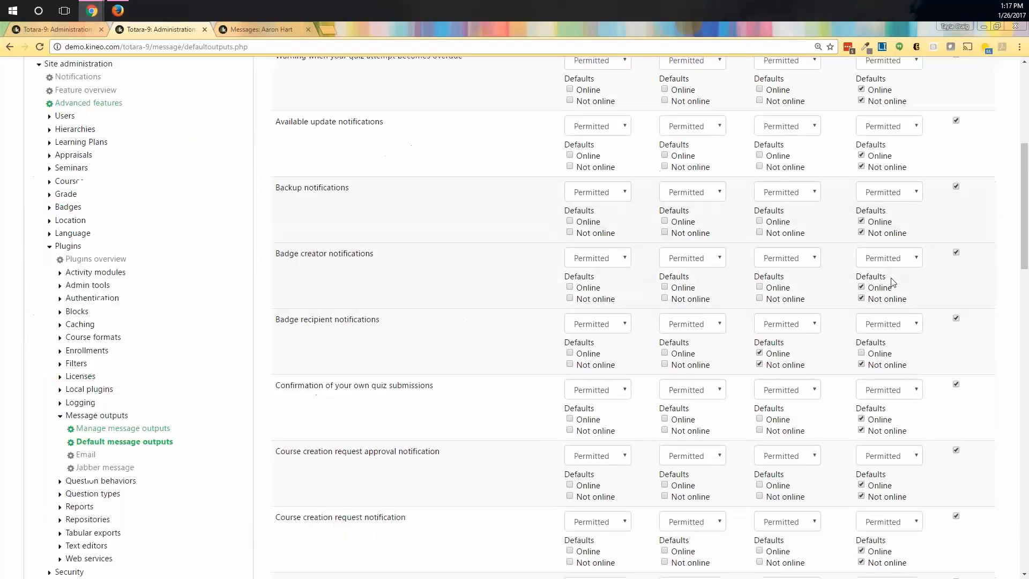
left_click(236, 28)
left_click(191, 30)
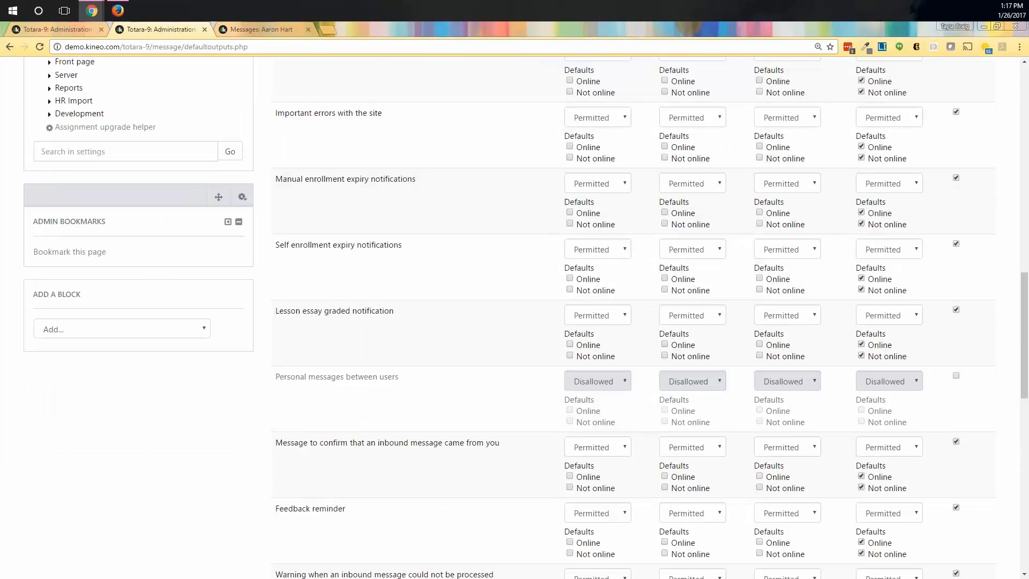
left_click(956, 376)
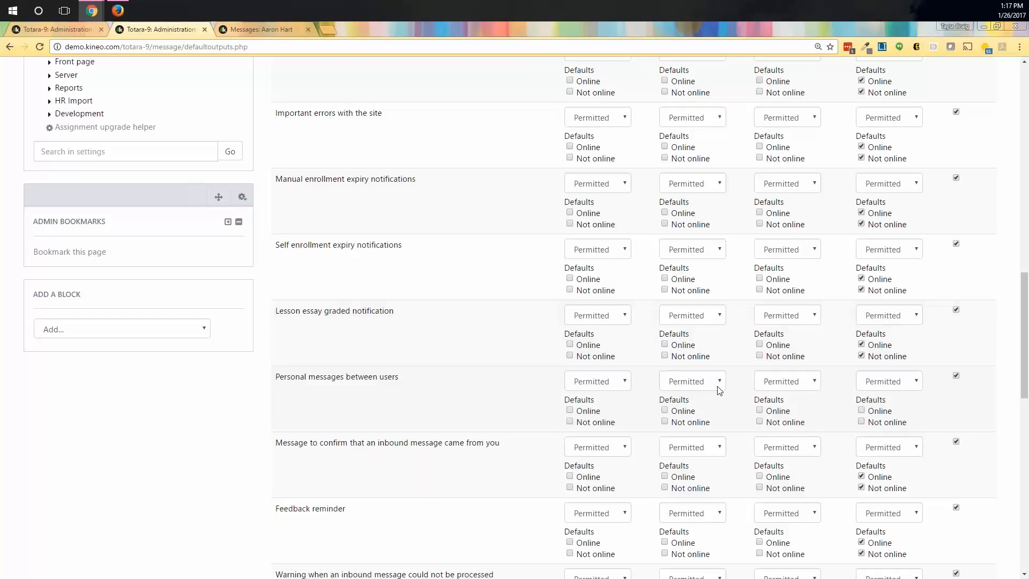
Step: Set the Popup notification output of Personal messages between users to Forced and save the changes
left_click(800, 381)
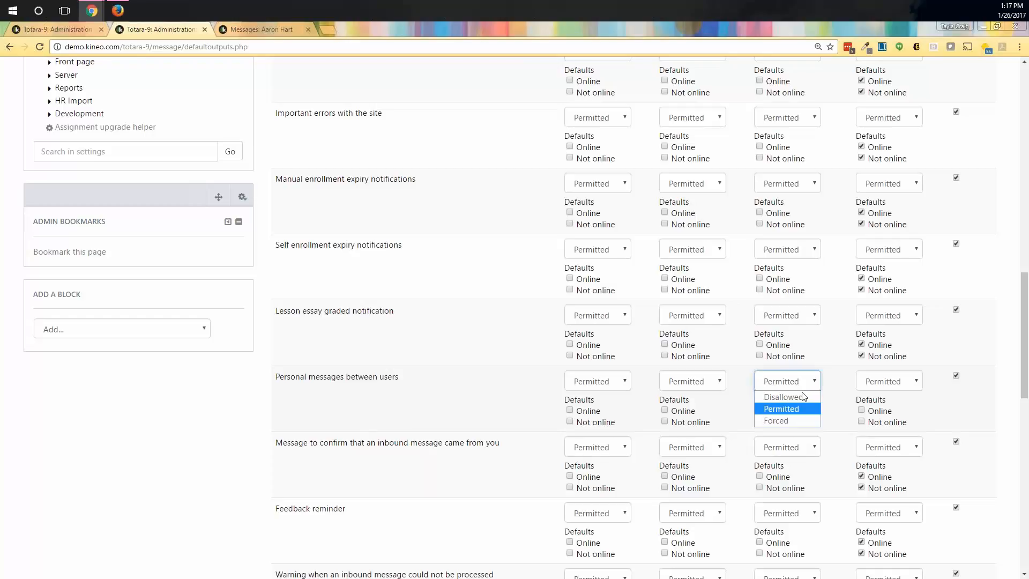
left_click(795, 423)
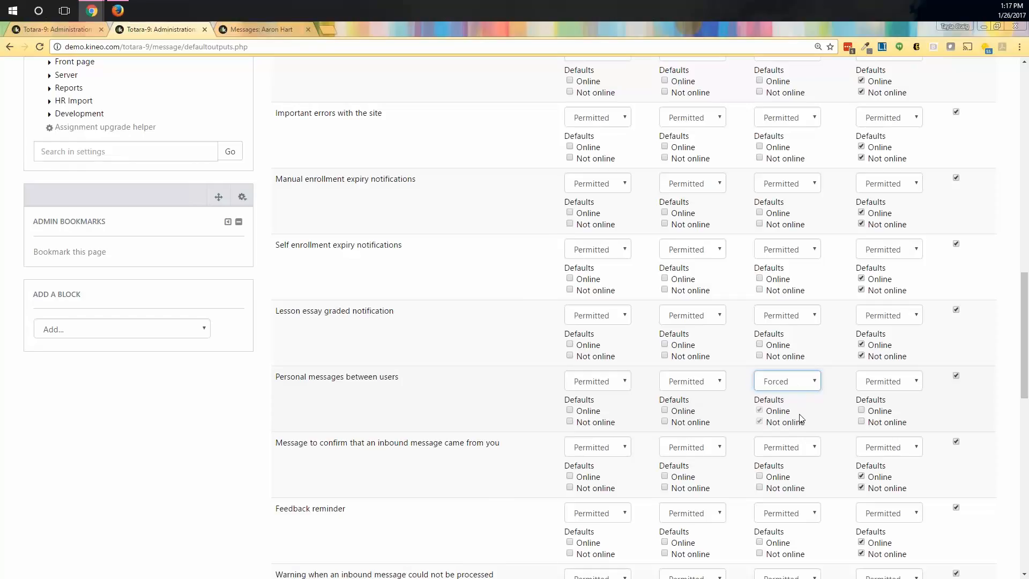
scroll(800, 418, "down", 15)
left_click(547, 407)
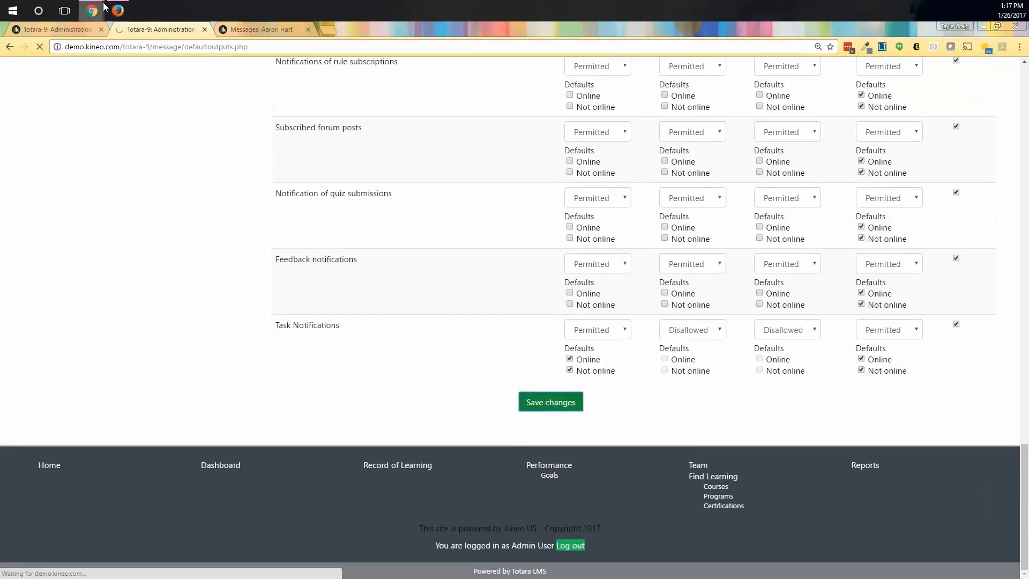
Step: Switch to Firefox and reload the learner's messaging preferences to check the popup notification setting for personal messages
left_click(119, 10)
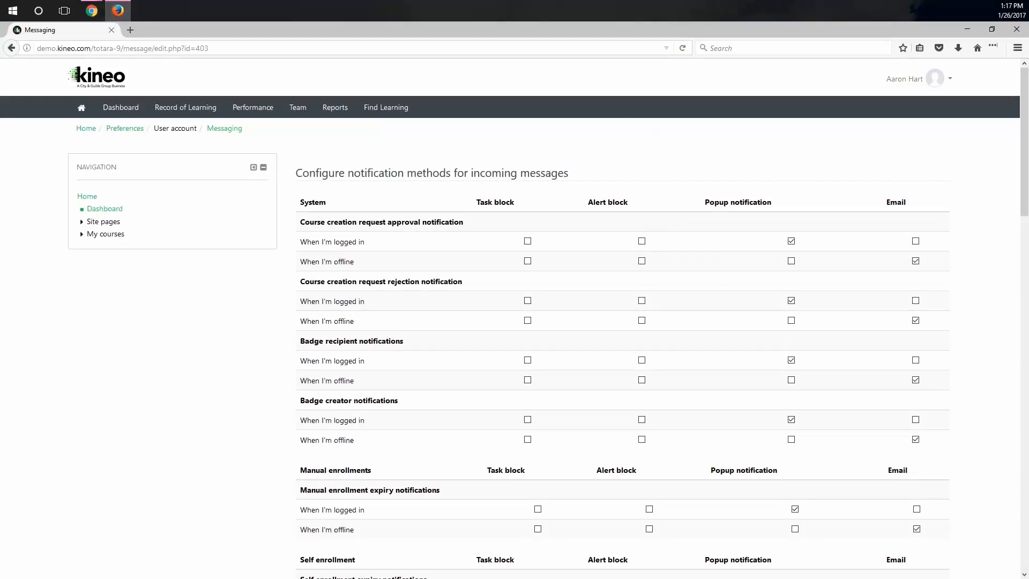
left_click(684, 49)
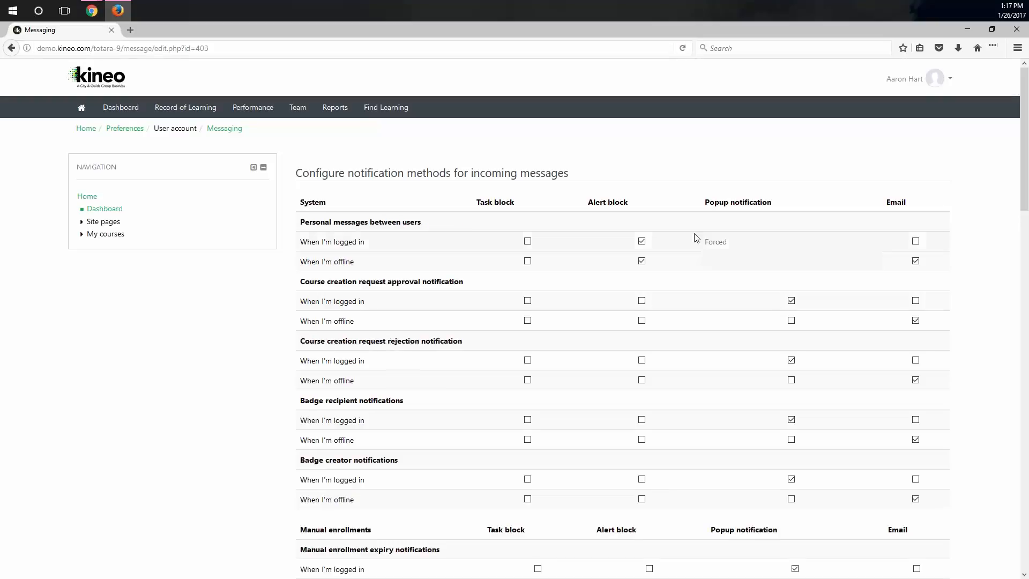
Step: Review the learner's notification methods from Personal messages between users through the Totara Messages section
scroll(747, 255, "down", 20)
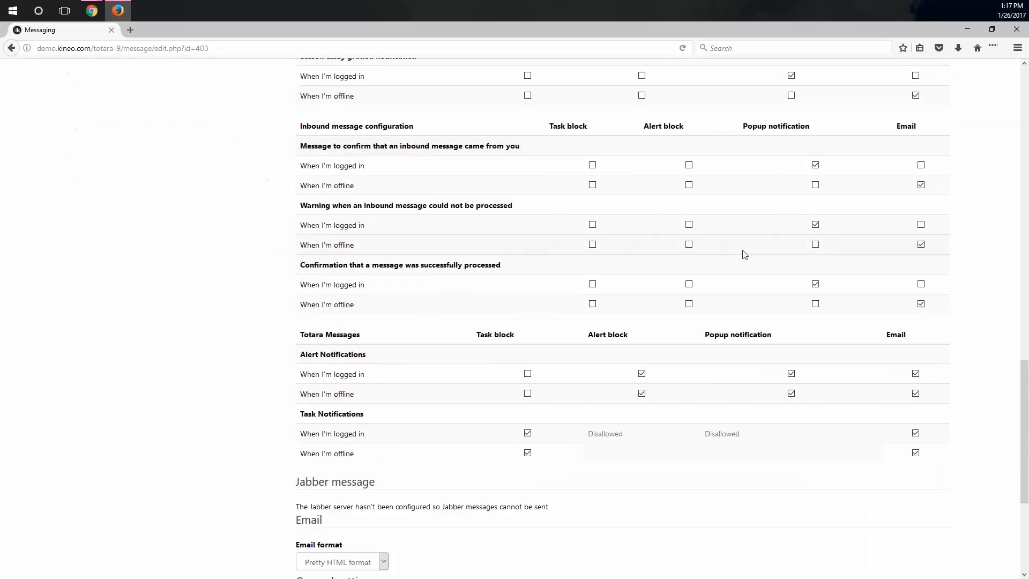
scroll(753, 233, "up", 20)
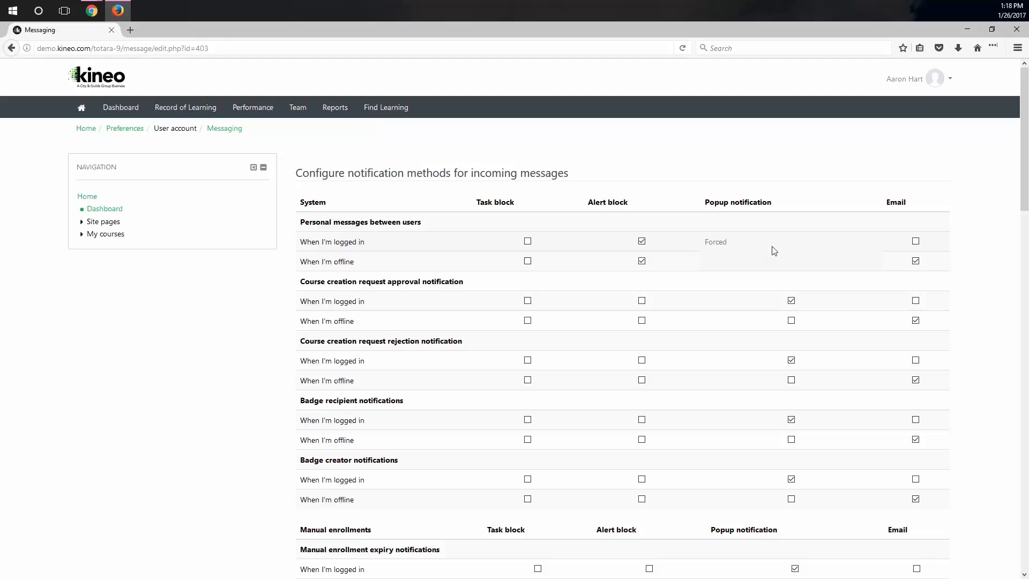
Step: Switch to the 1.26.17 - Office Hours - Message Defaults presentation in Chrome and present its closing Thank You slide full screen
mouse_move(97, 16)
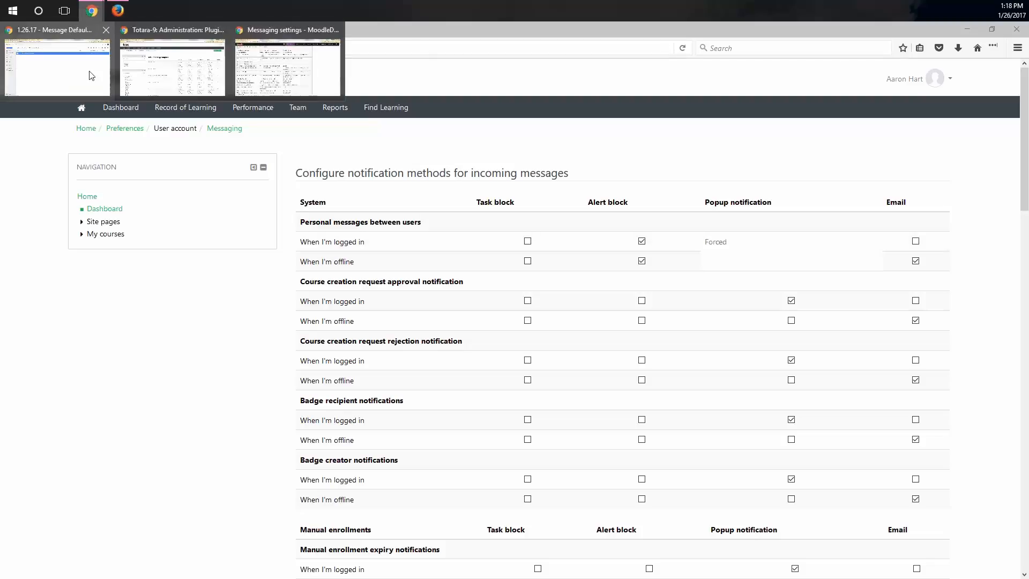
left_click(89, 77)
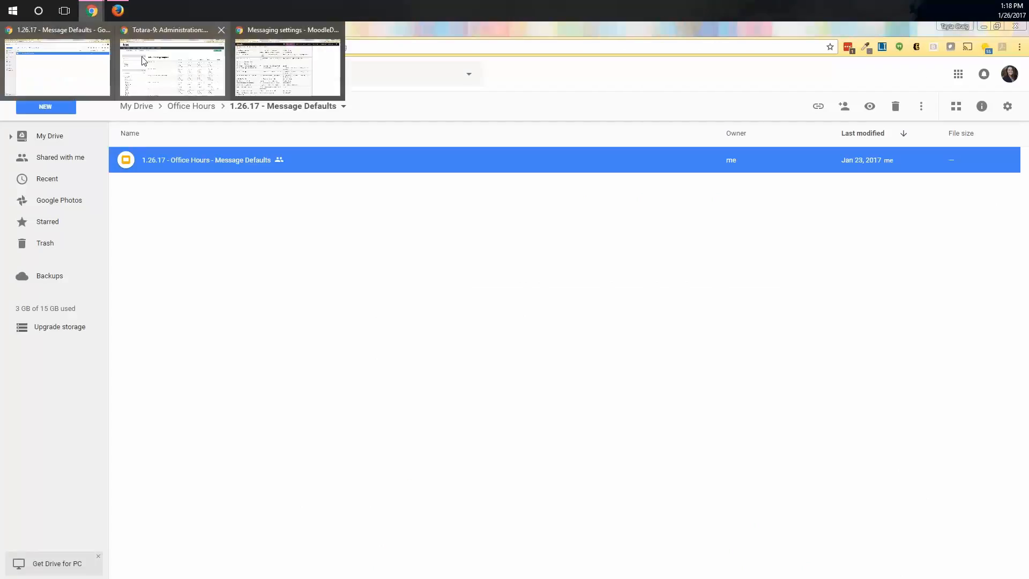
left_click(143, 65)
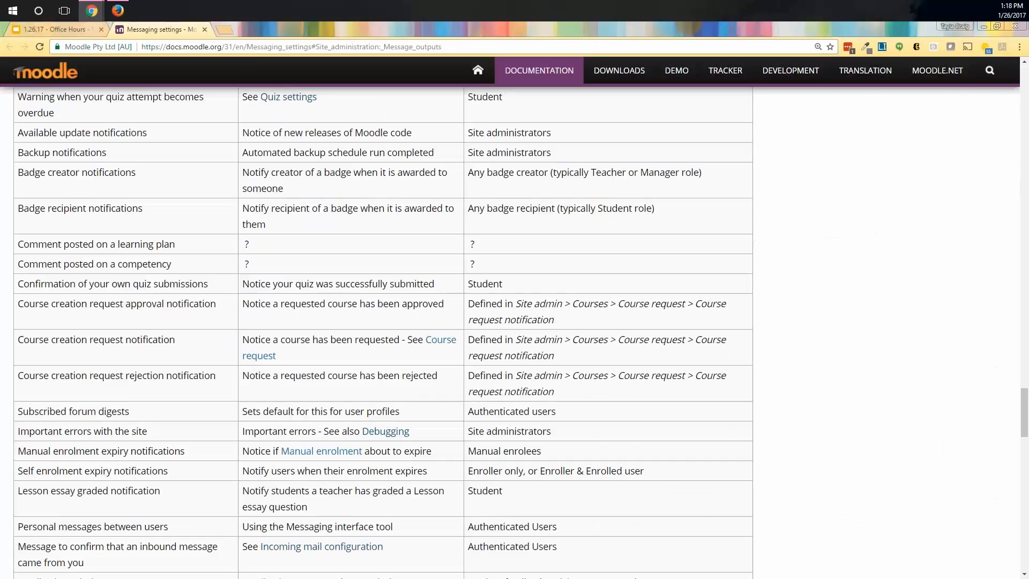
left_click(248, 65)
left_click(56, 398)
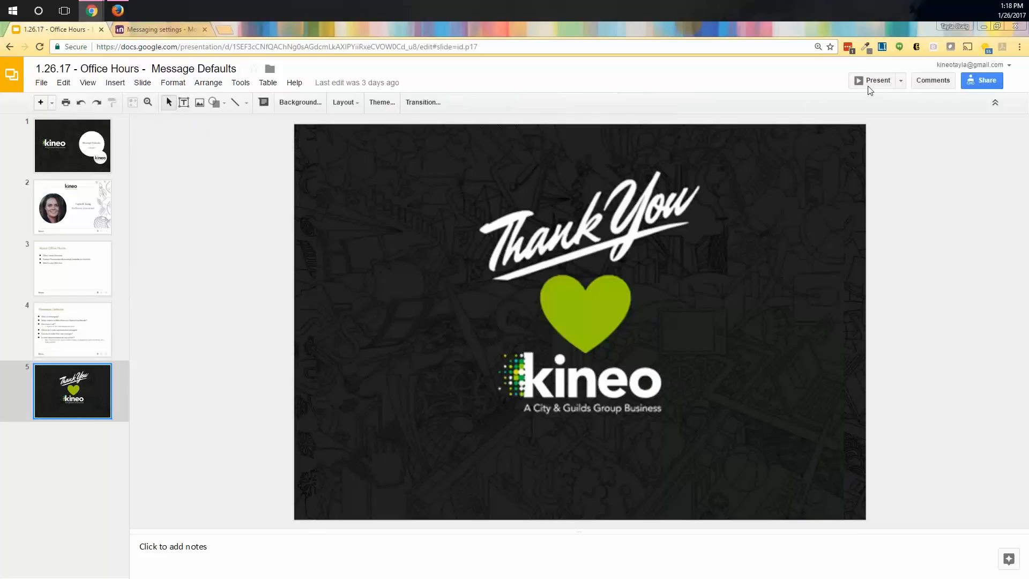
left_click(872, 80)
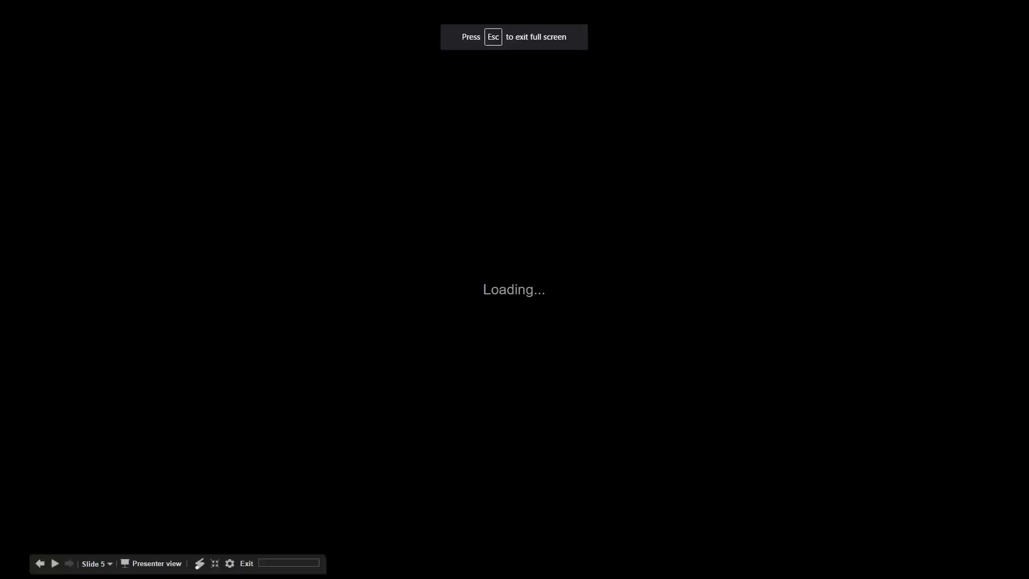